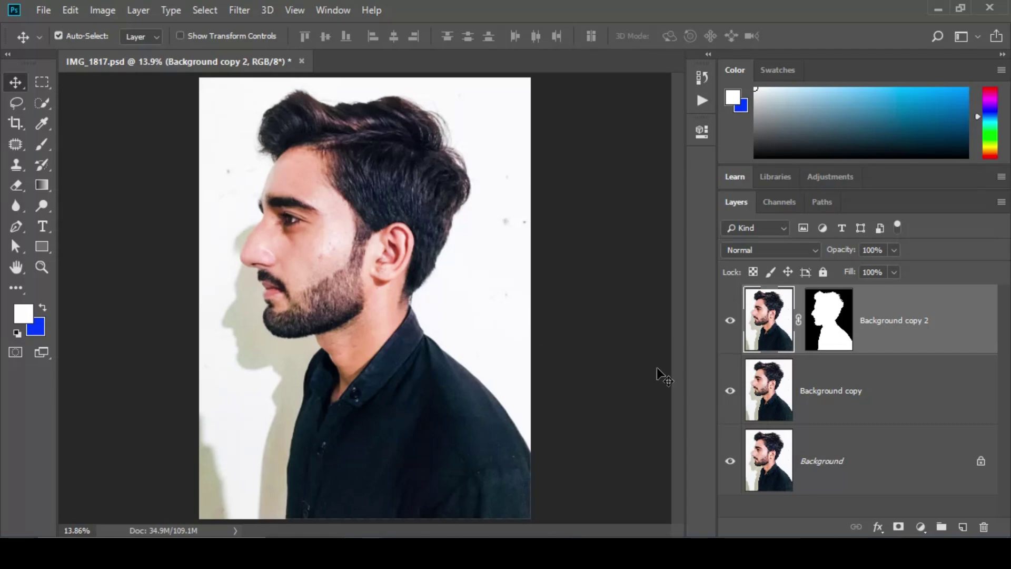
Step: Hide the Background copy and Background layers, and keep the image of the Background copy 2 layer active
left_click(731, 392)
left_click(731, 461)
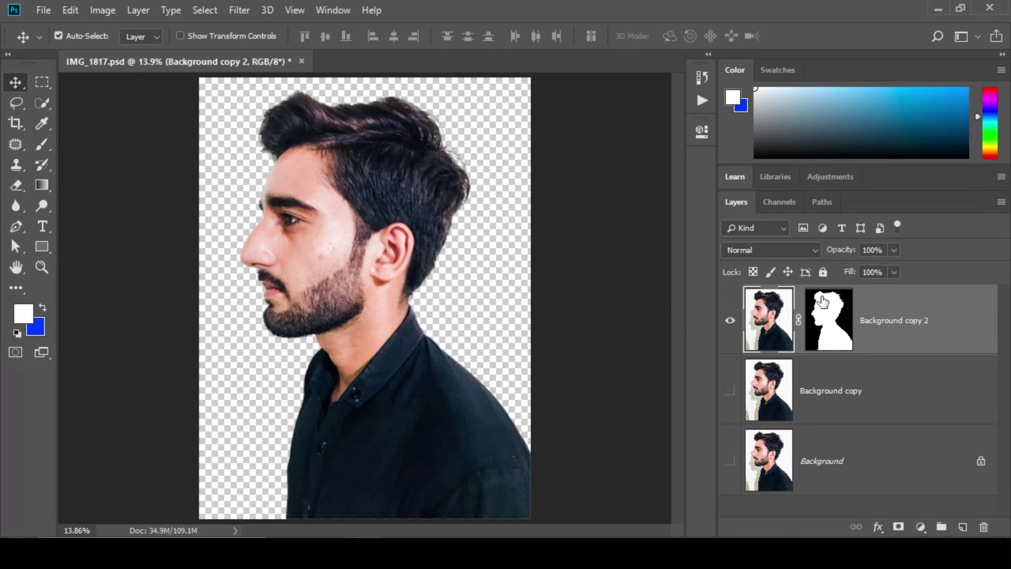
left_click(729, 321)
left_click(729, 321)
left_click(824, 335)
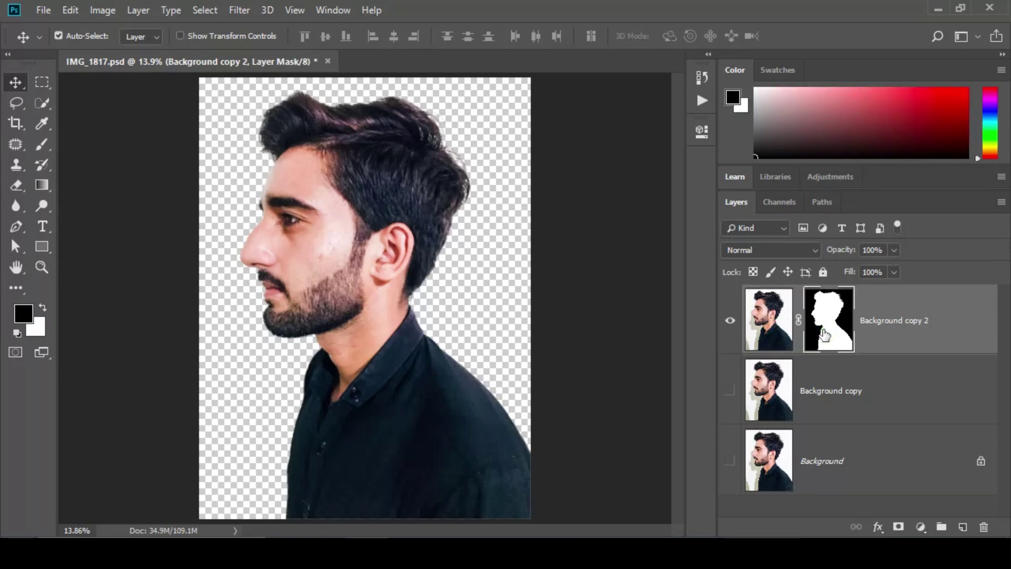
left_click(787, 331)
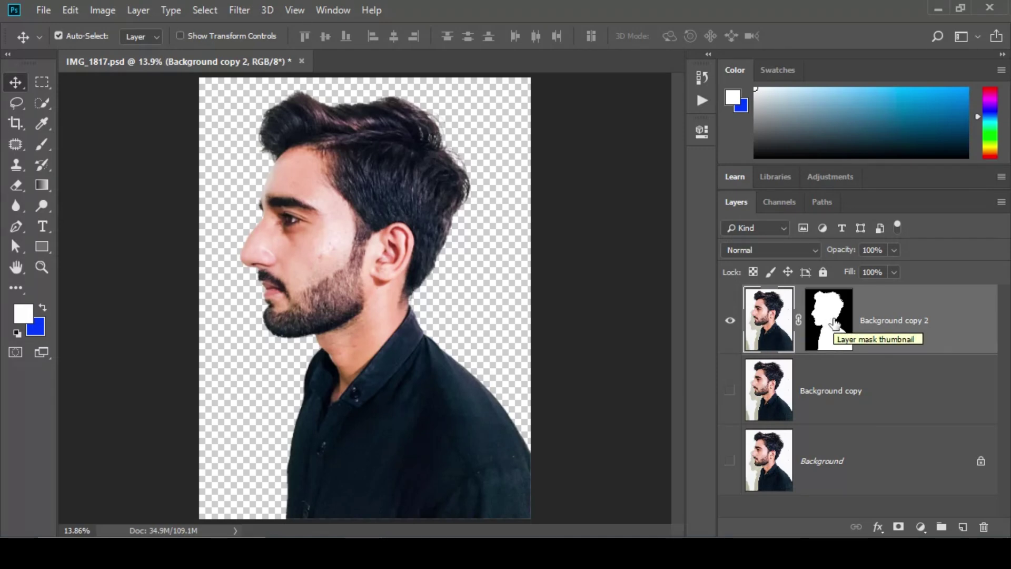
Step: Load the Background copy 2 layer mask as a selection and copy the selected man to a new layer
key("ctrl")
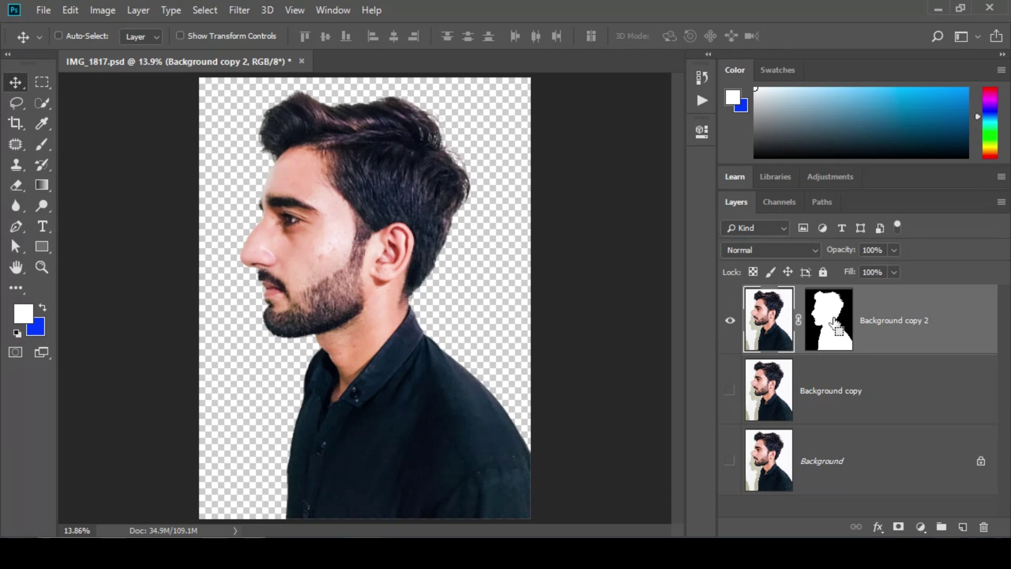
left_click(834, 323, "ctrl")
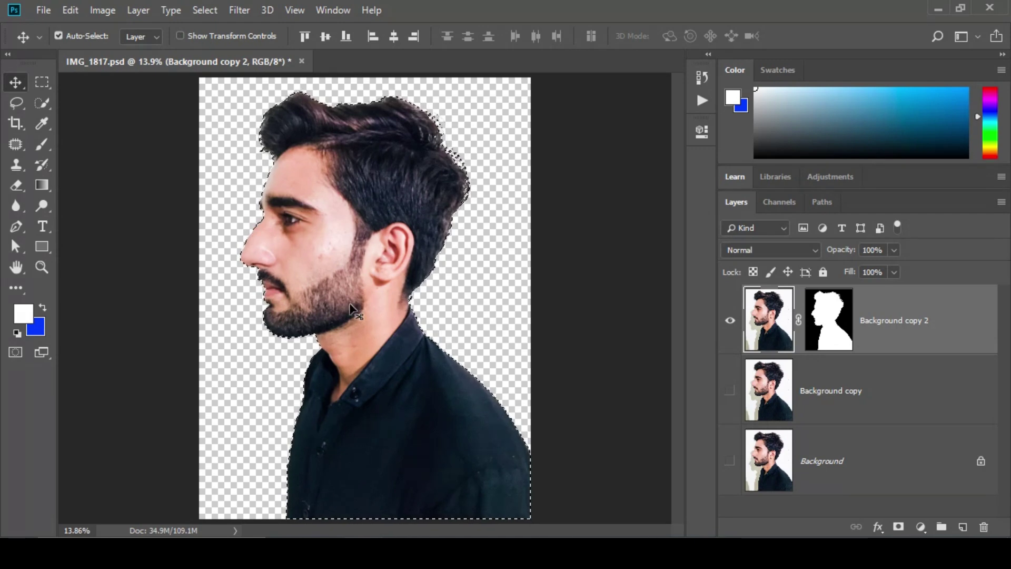
key("ctrl")
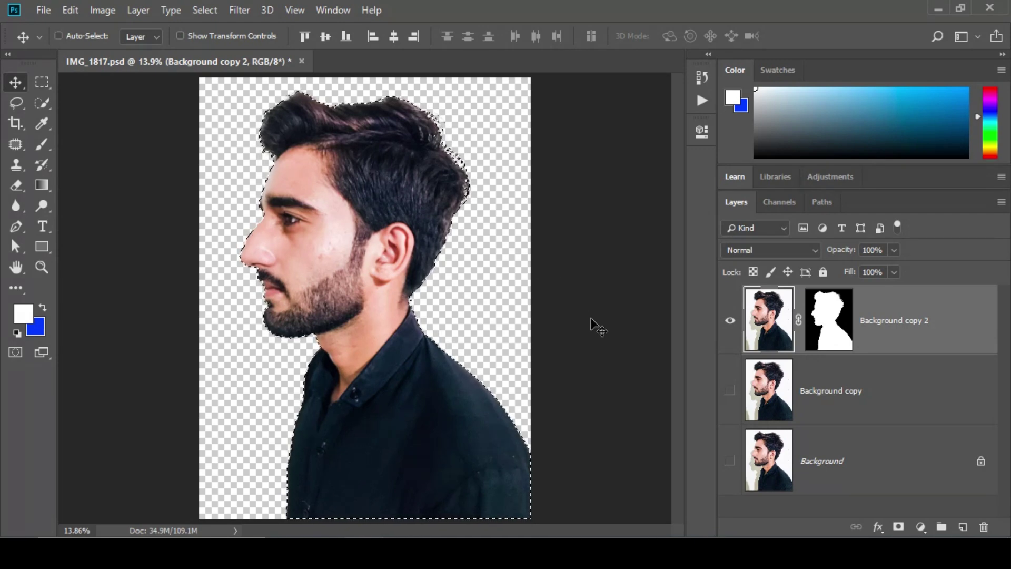
key("ctrl+j")
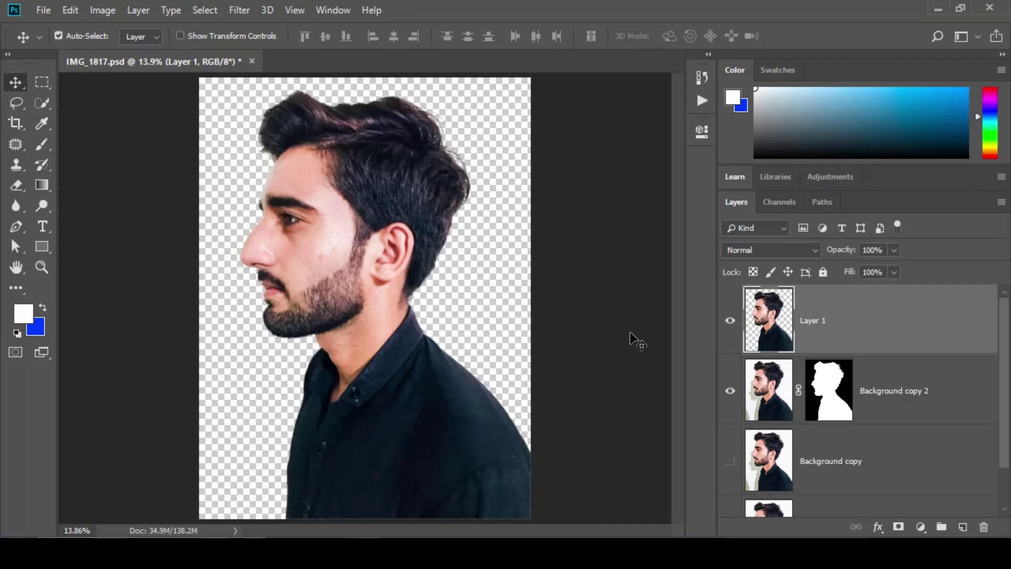
Step: Hide the Background copy 2 layer and inspect the cutout on Layer 1 up close
left_click(731, 394)
left_click(729, 322)
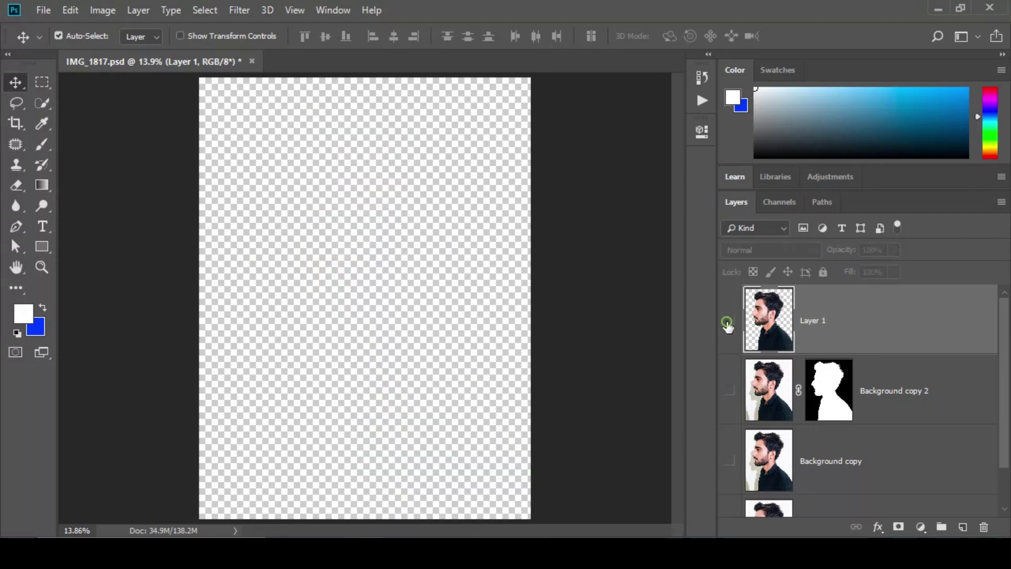
left_click(728, 322)
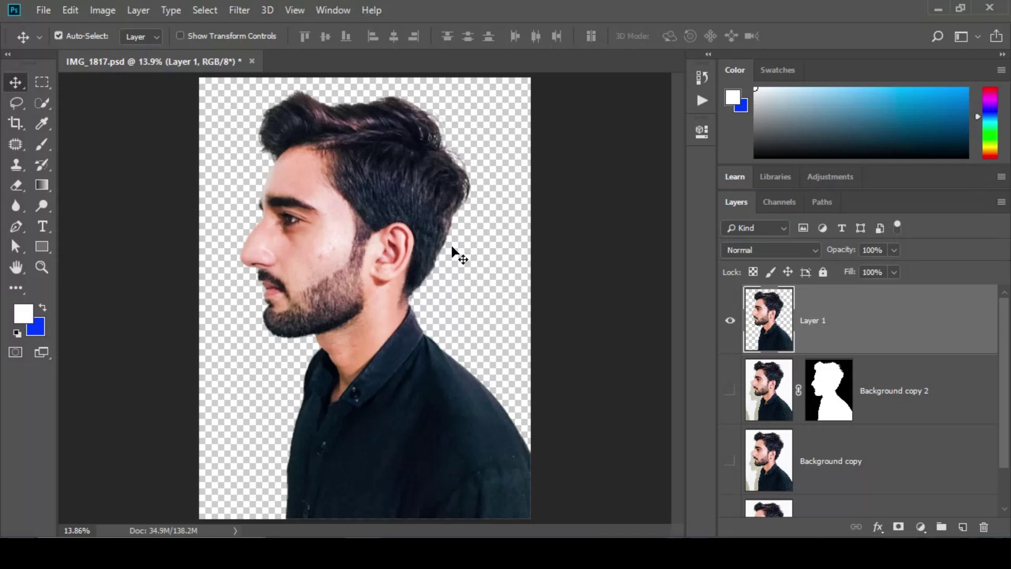
key("z")
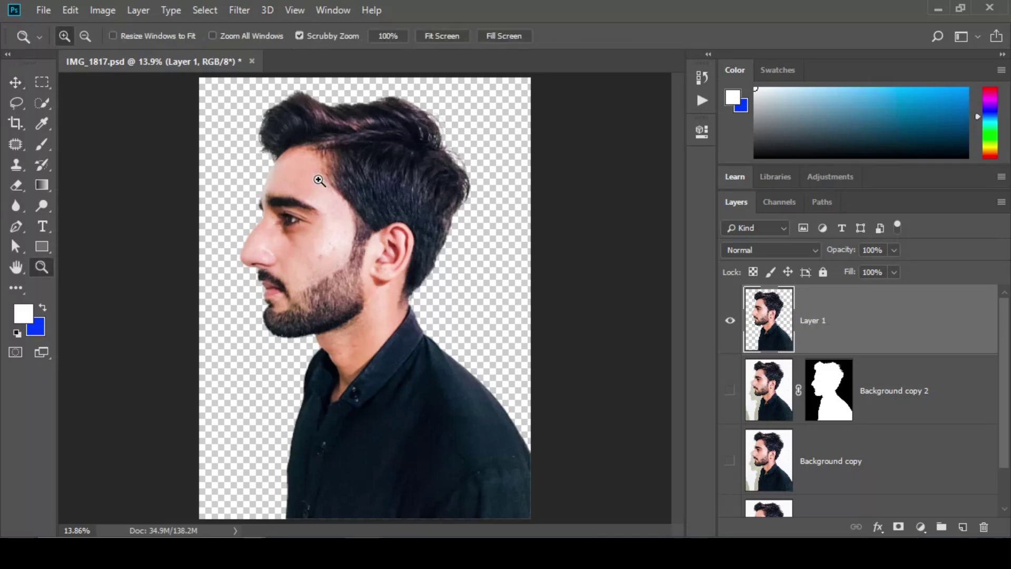
left_click_drag(320, 176, 362, 232)
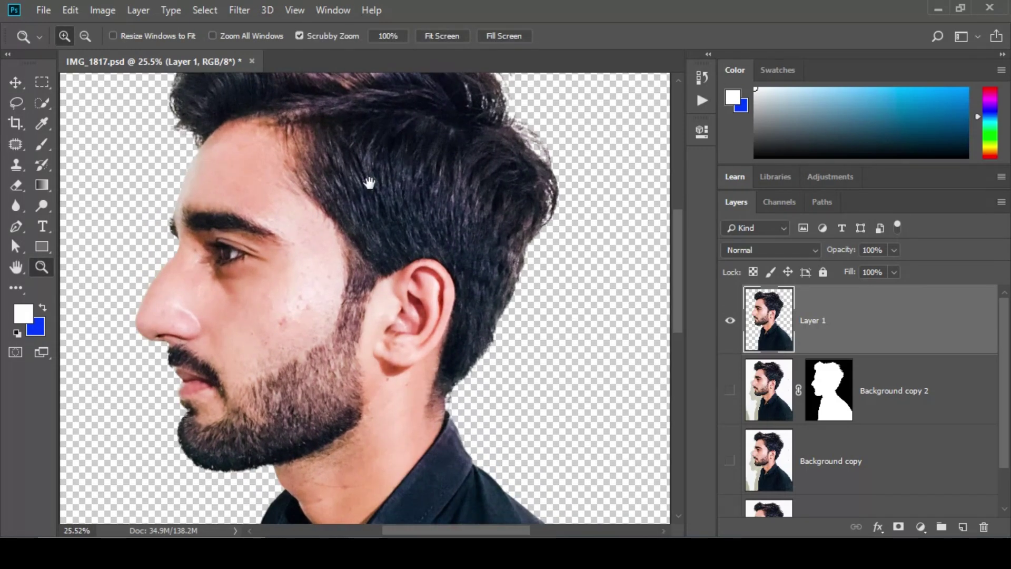
left_click_drag(368, 181, 387, 216)
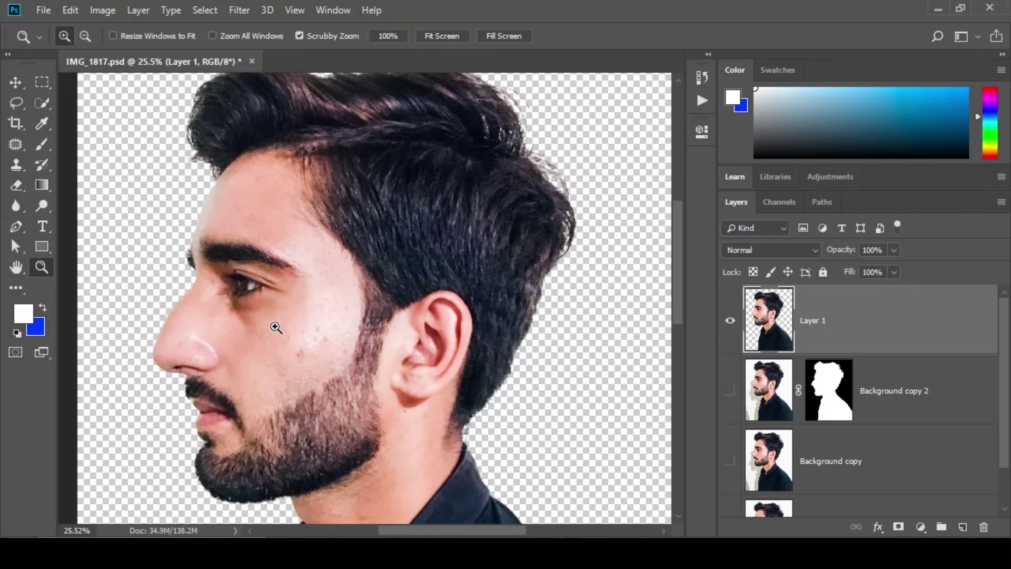
key("ctrl+0")
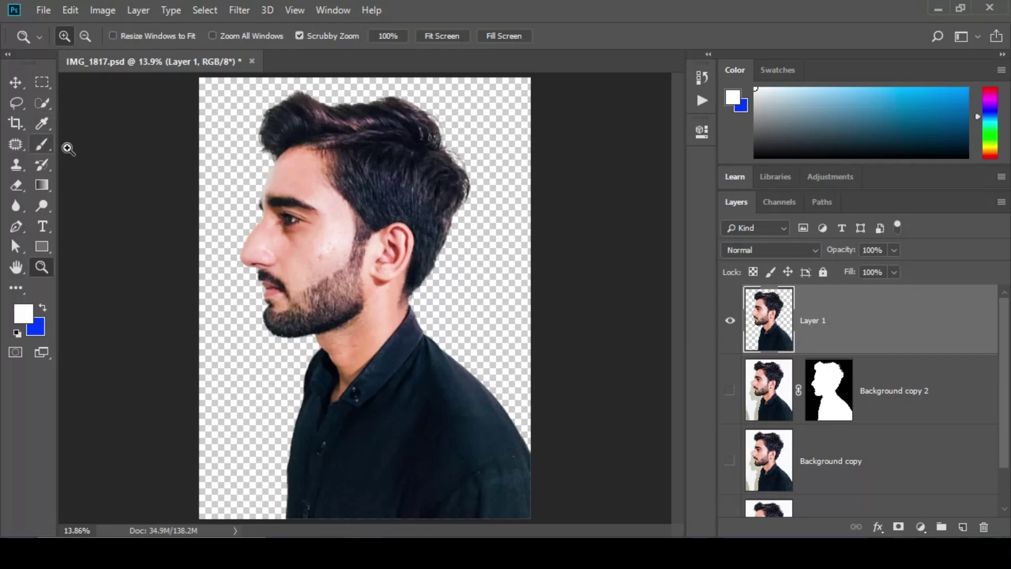
Step: Load the outline of Layer 1 as a selection and contract it by 3 pixels
left_click(762, 328, "ctrl")
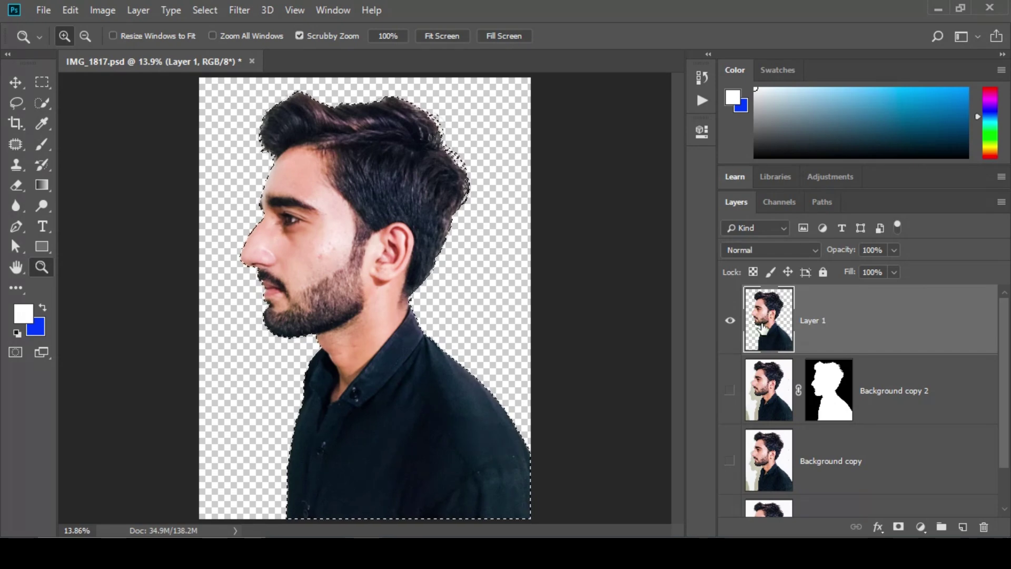
left_click(204, 11)
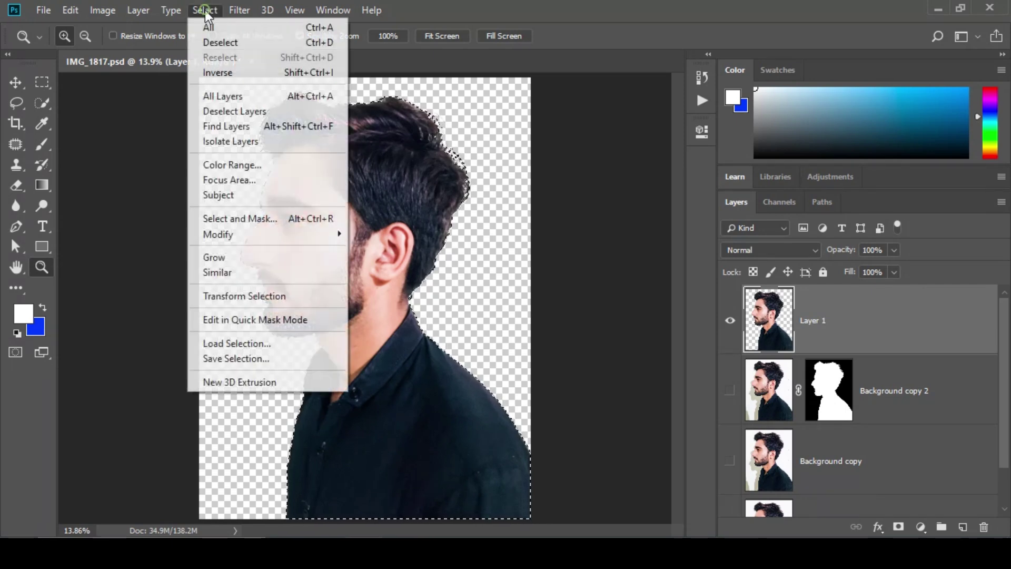
mouse_move(214, 241)
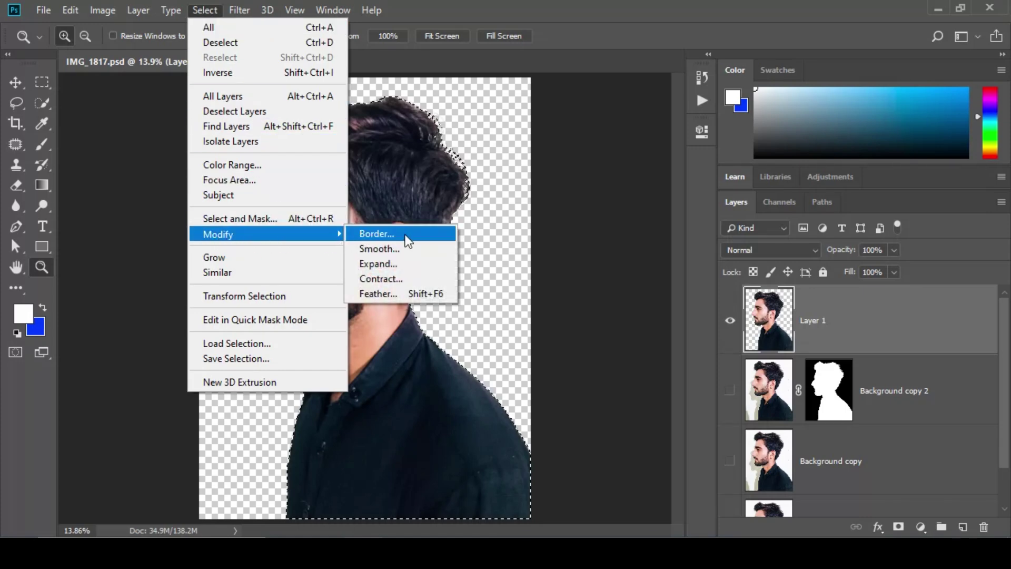
left_click(404, 285)
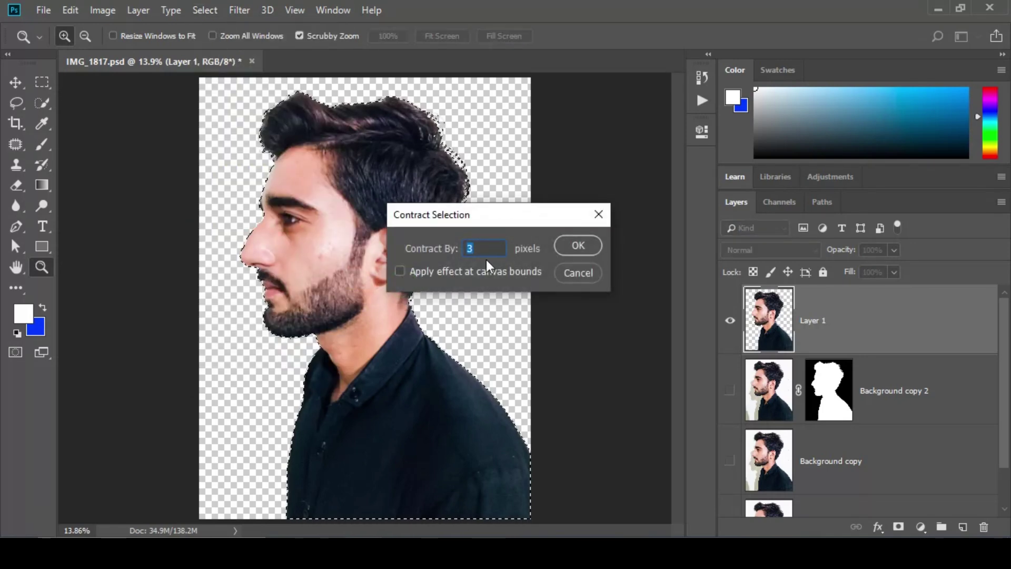
left_click_drag(500, 218, 570, 217)
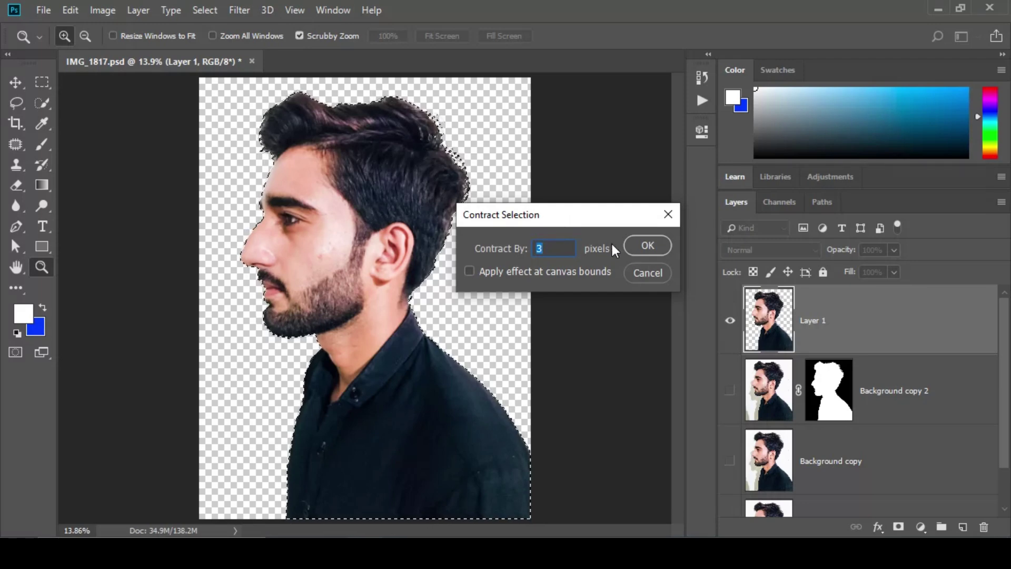
left_click(645, 246)
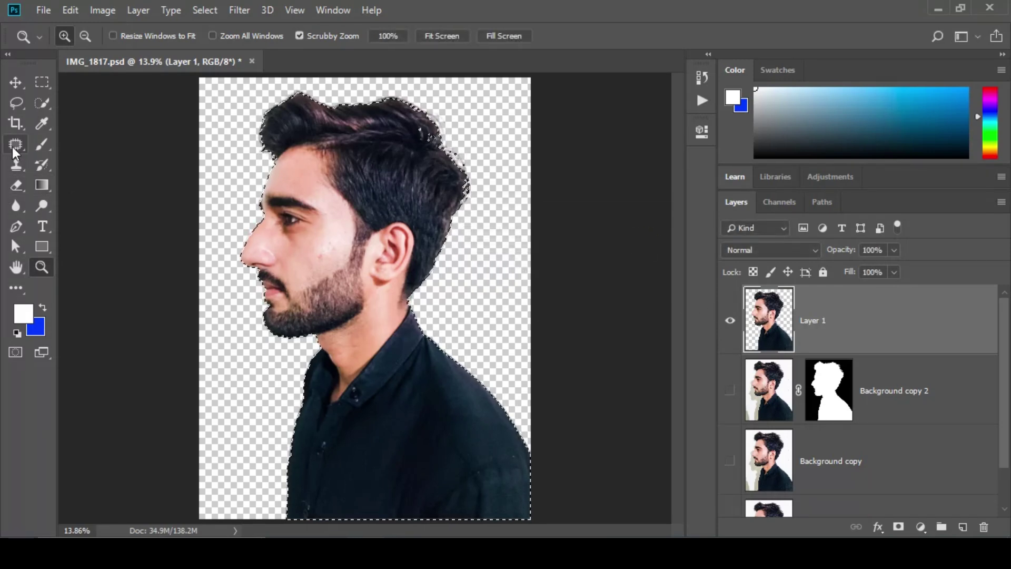
Step: Draw a white rectangle shape without stroke, about 3449 by 4271 px, covering the whole canvas
left_click(42, 246)
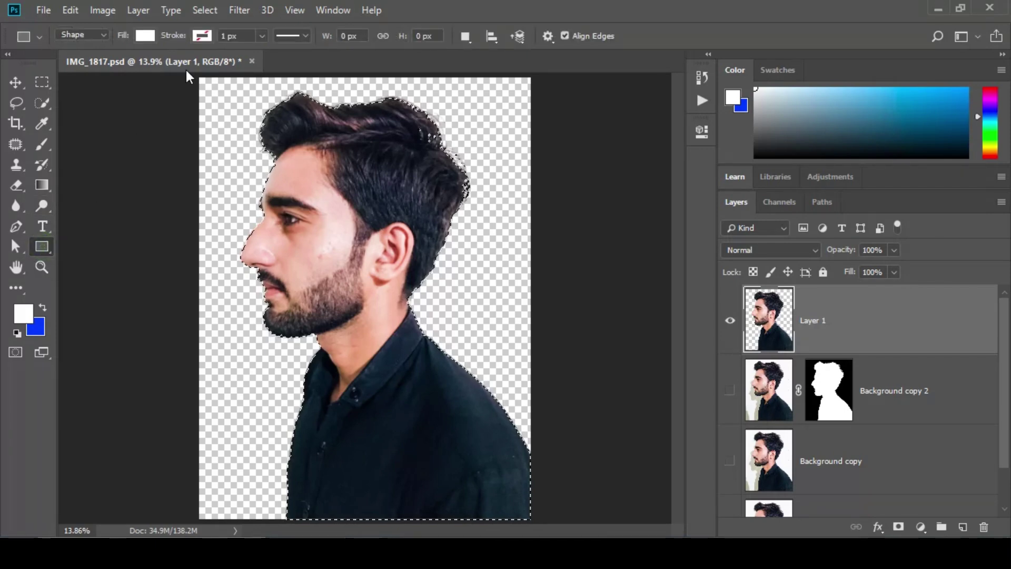
left_click_drag(192, 76, 545, 513)
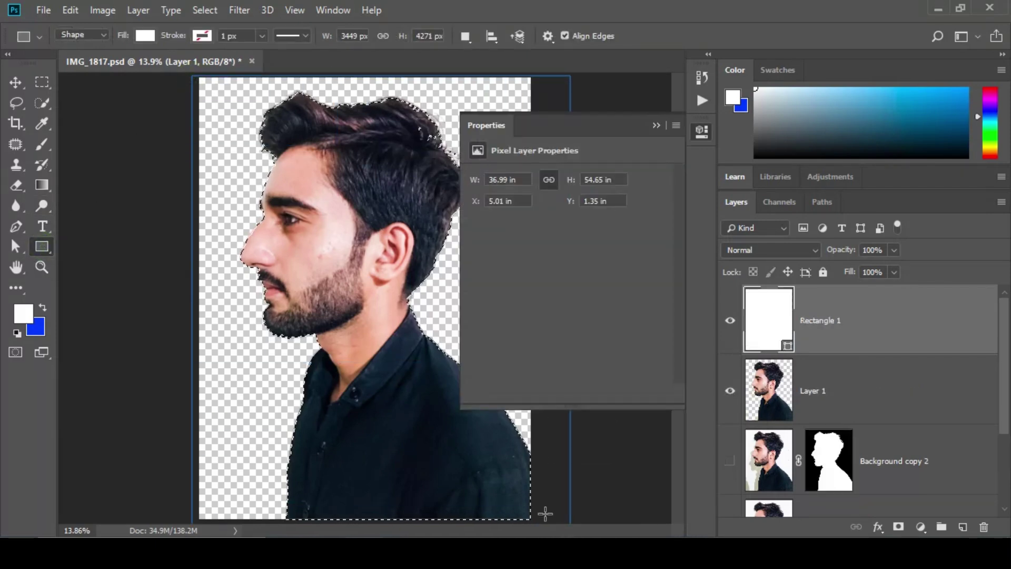
left_click(656, 125)
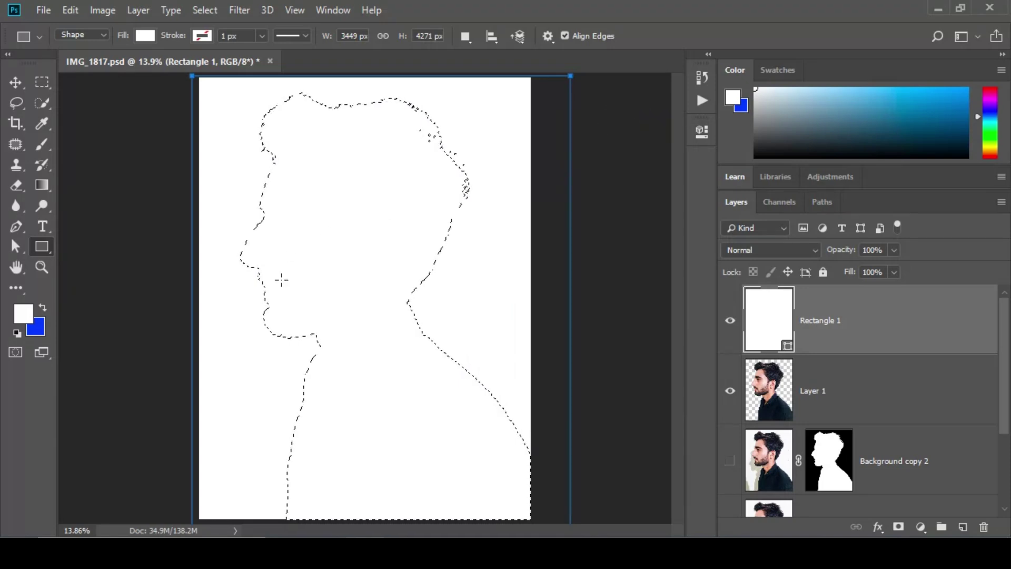
Step: Set the rectangle's fill to black (000000) and place its layer directly below Layer 1
double_click(793, 337)
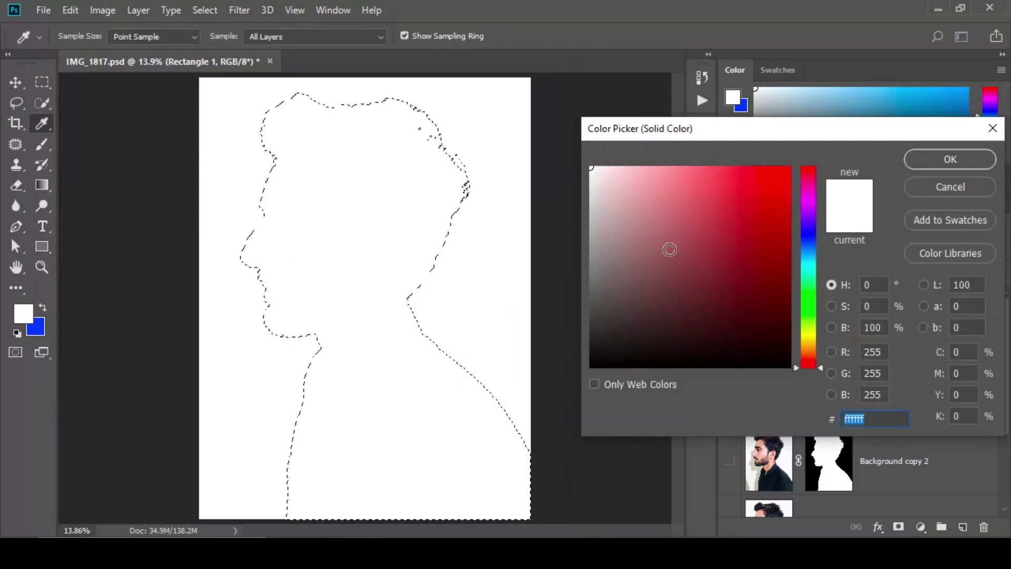
left_click_drag(669, 249, 588, 369)
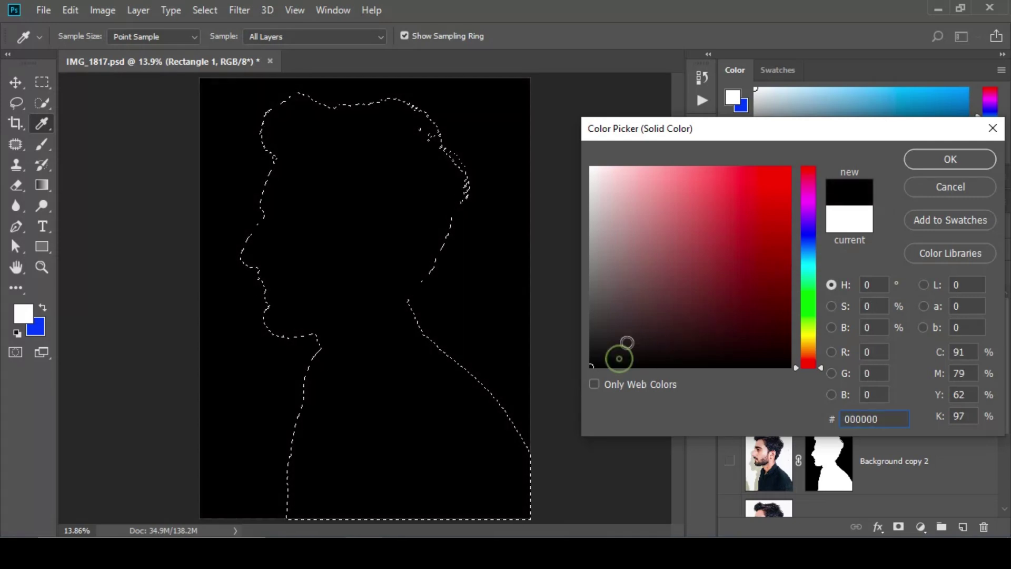
left_click(912, 164)
left_click_drag(893, 324, 895, 416)
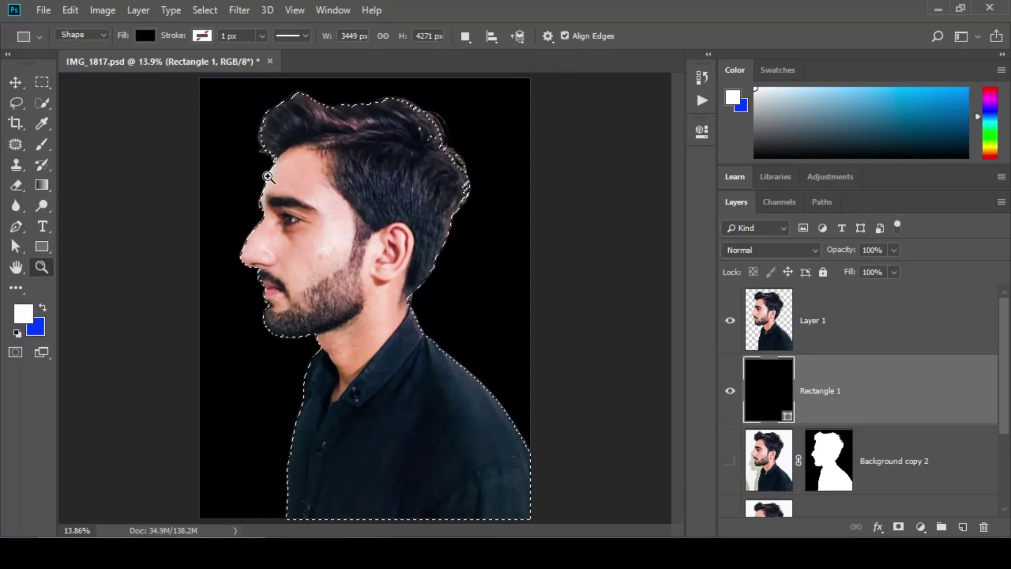
Step: Examine the cutout's edges along the hair, neck and collar against the black background
key("z")
left_click_drag(440, 112, 552, 240)
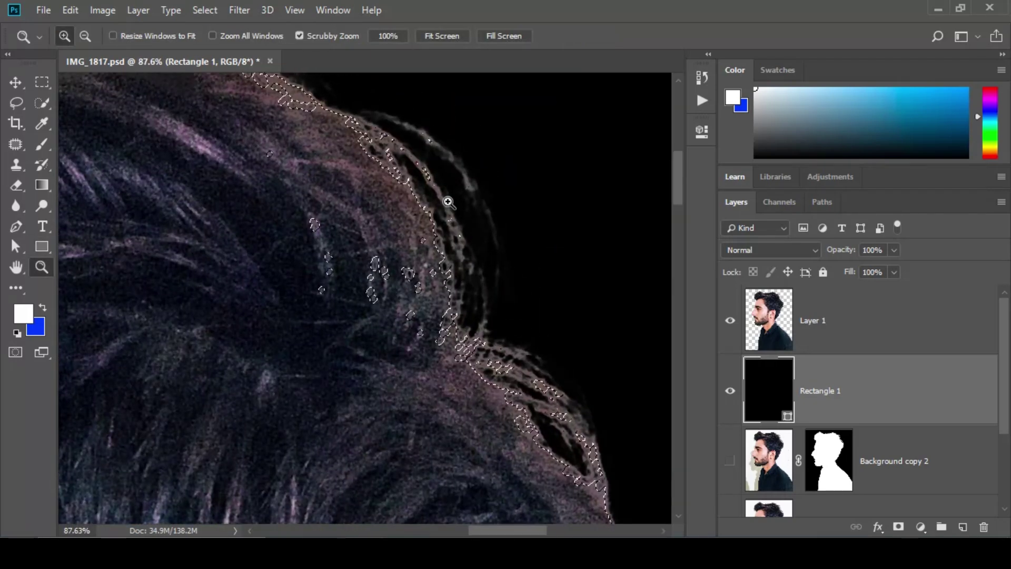
left_click_drag(543, 373, 388, 52)
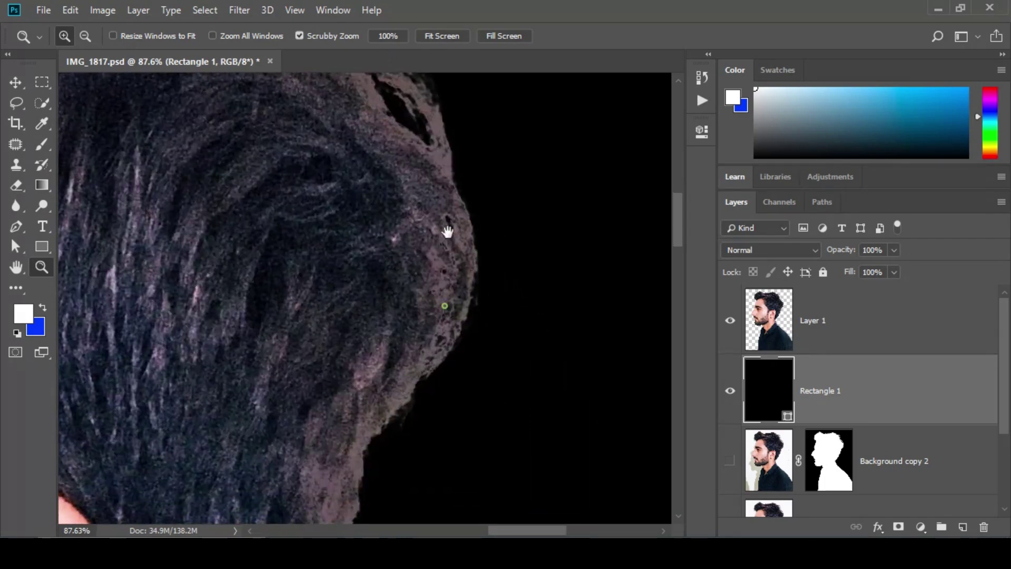
left_click_drag(418, 314, 471, 154)
left_click_drag(365, 374, 424, 248)
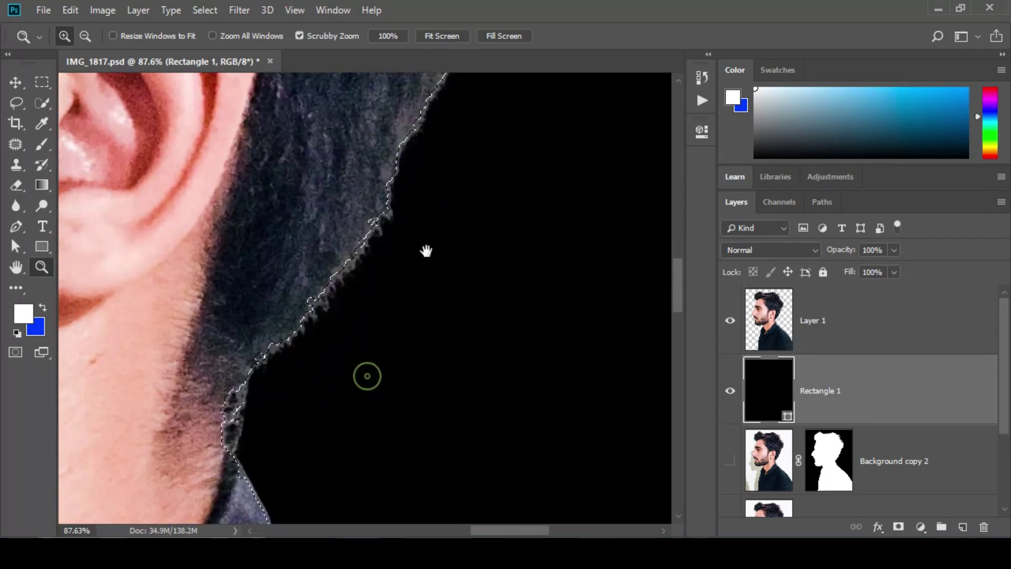
left_click_drag(336, 320, 331, 284)
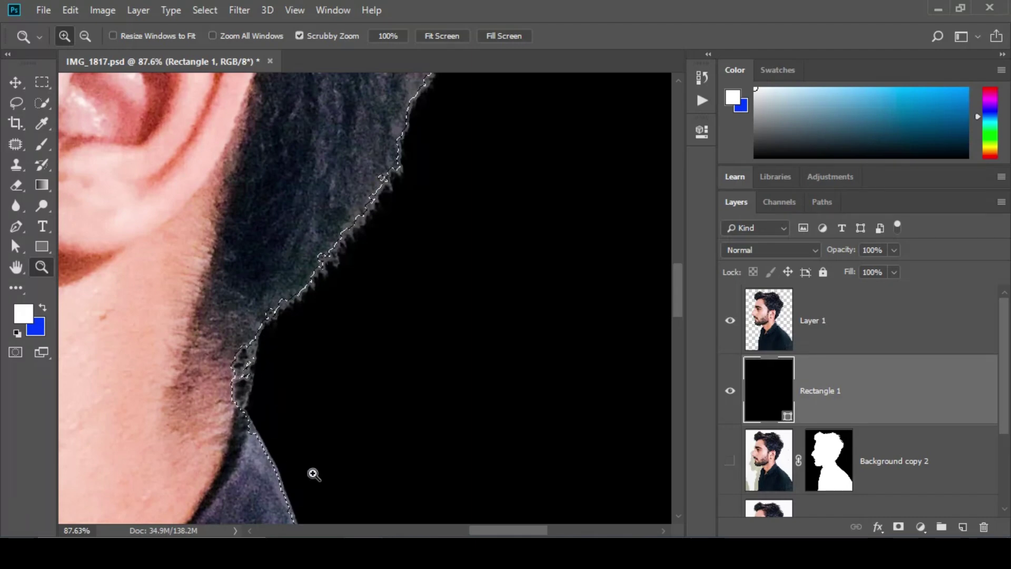
left_click_drag(313, 474, 327, 174)
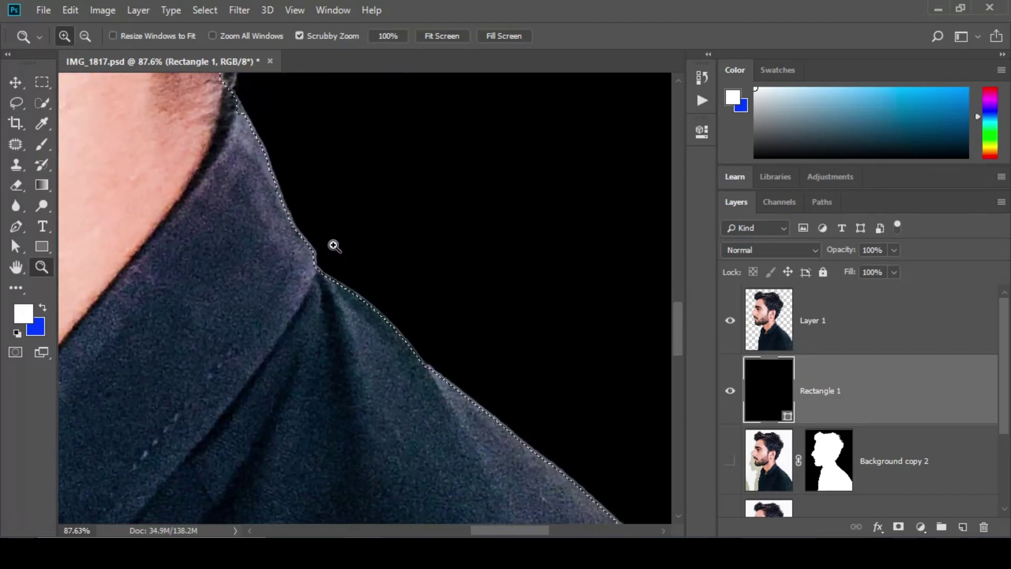
left_click_drag(267, 163, 347, 337)
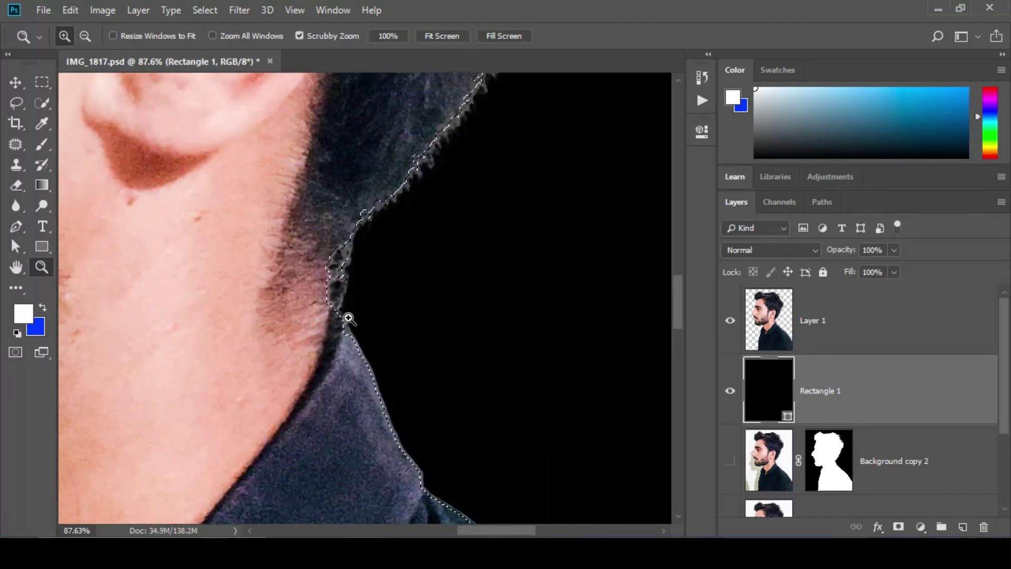
left_click_drag(380, 196, 361, 321)
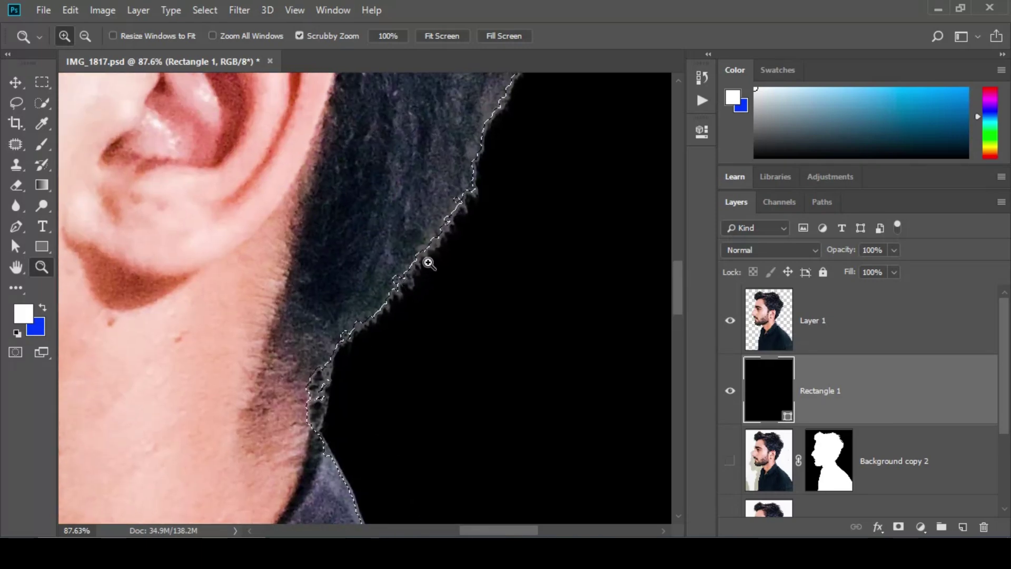
scroll(431, 253, "up", 2)
key("ctrl+0")
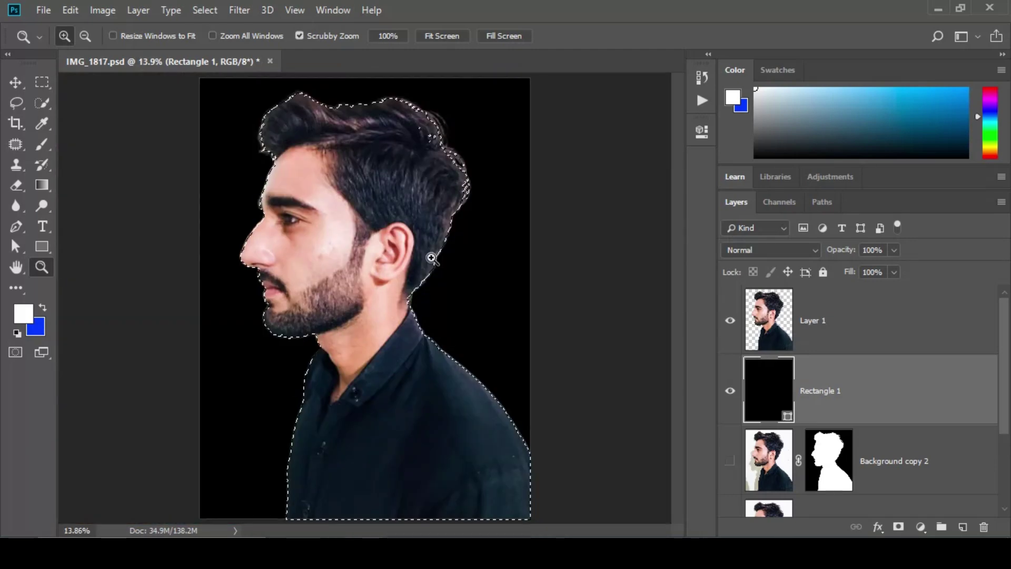
Step: Invert the selection so it covers everything outside the man's cutout
left_click(41, 103)
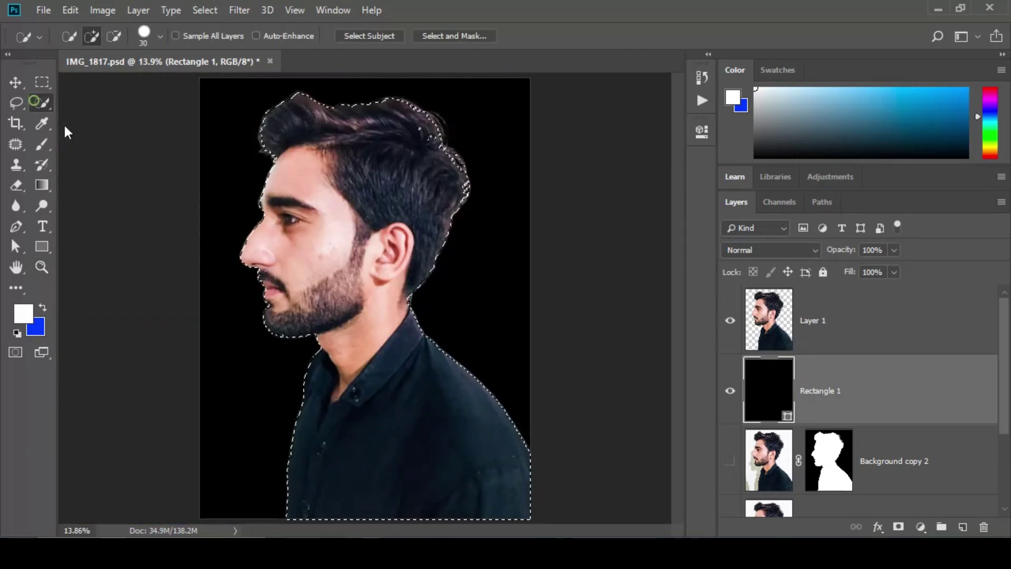
right_click(374, 230)
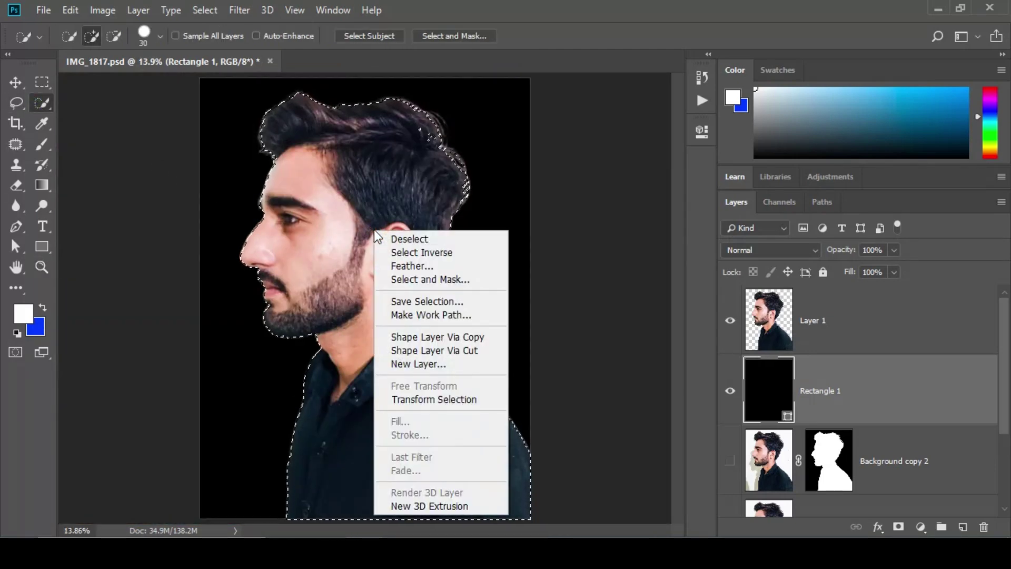
left_click(394, 253)
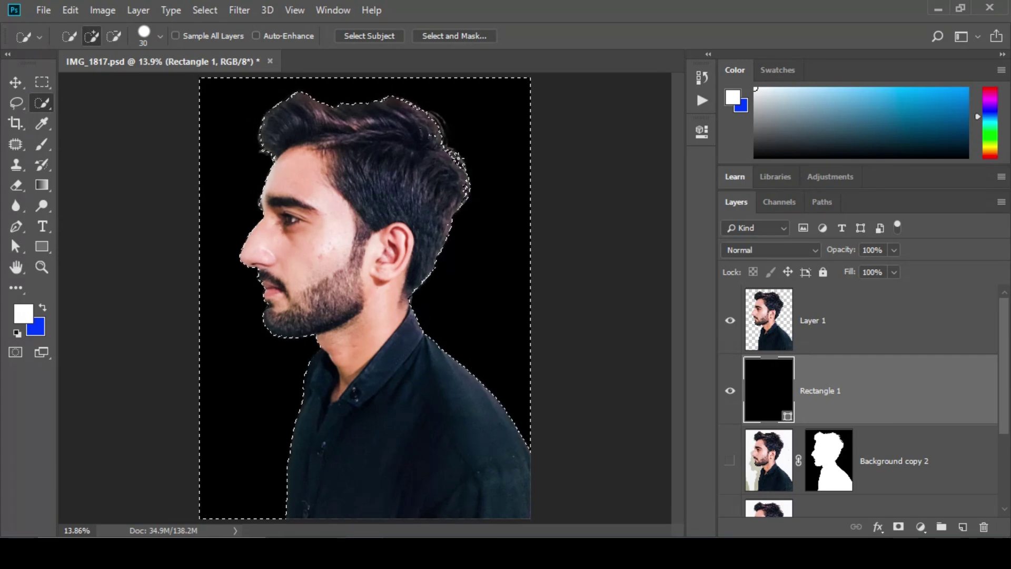
Step: Try to delete the selected surroundings from the Rectangle 1 layer
key("z")
left_click_drag(405, 152, 517, 243)
scroll(467, 269, "up", 2)
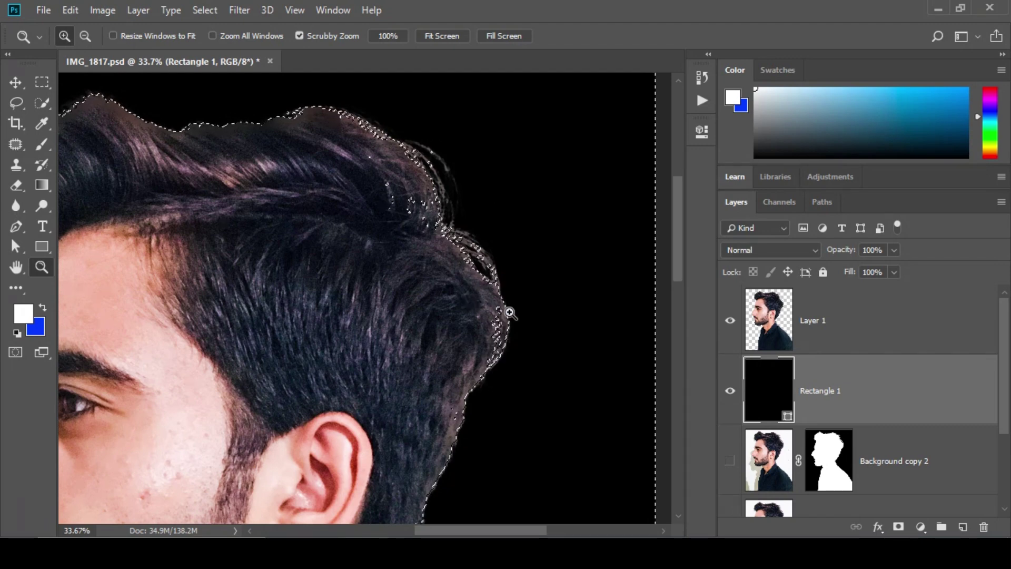
left_click_drag(507, 311, 483, 255)
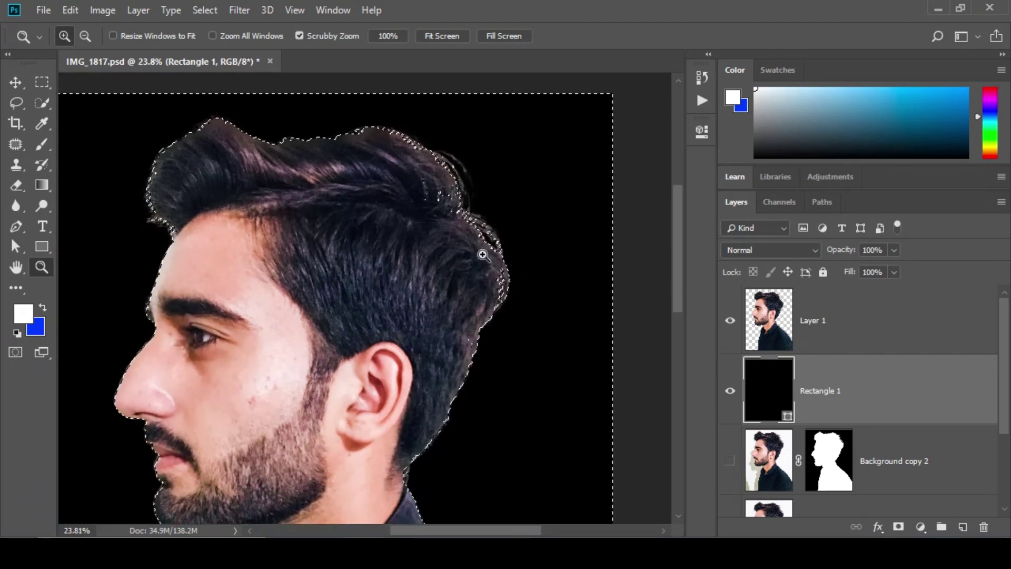
key("Delete")
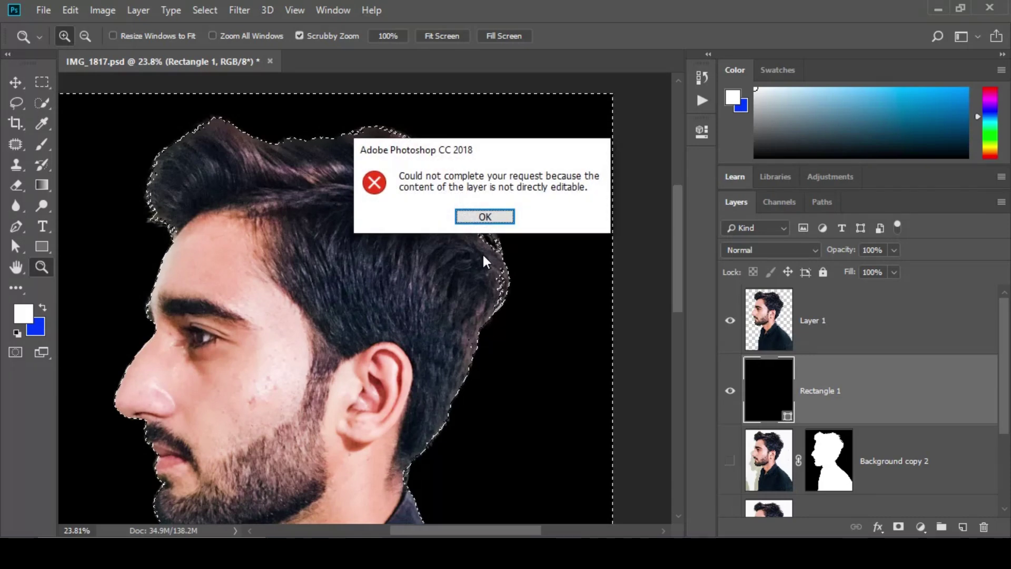
left_click(499, 216)
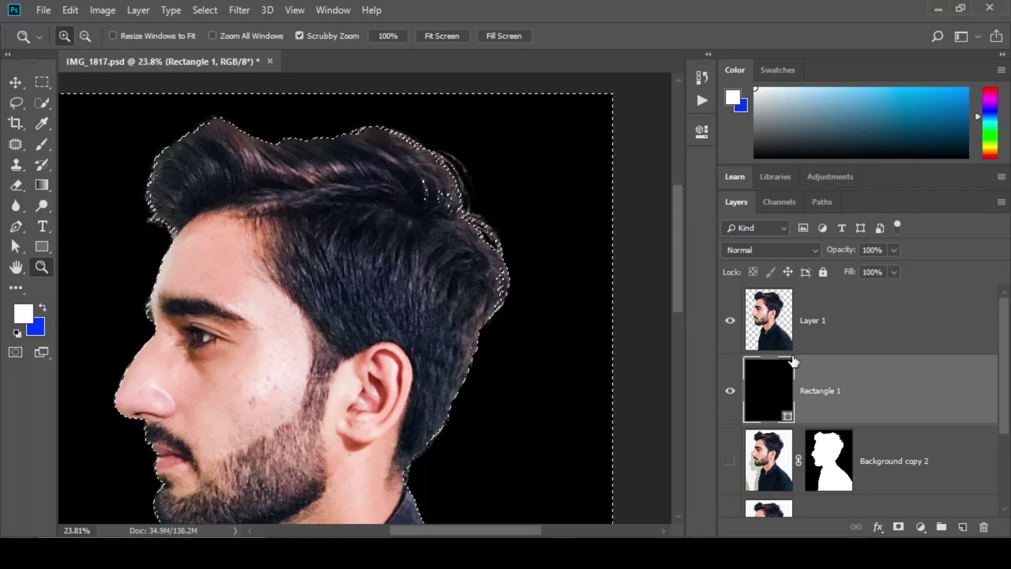
Step: Clear the selected fringe around the cutout on Layer 1, drop the selection and delete the black Rectangle 1 layer
left_click(826, 336)
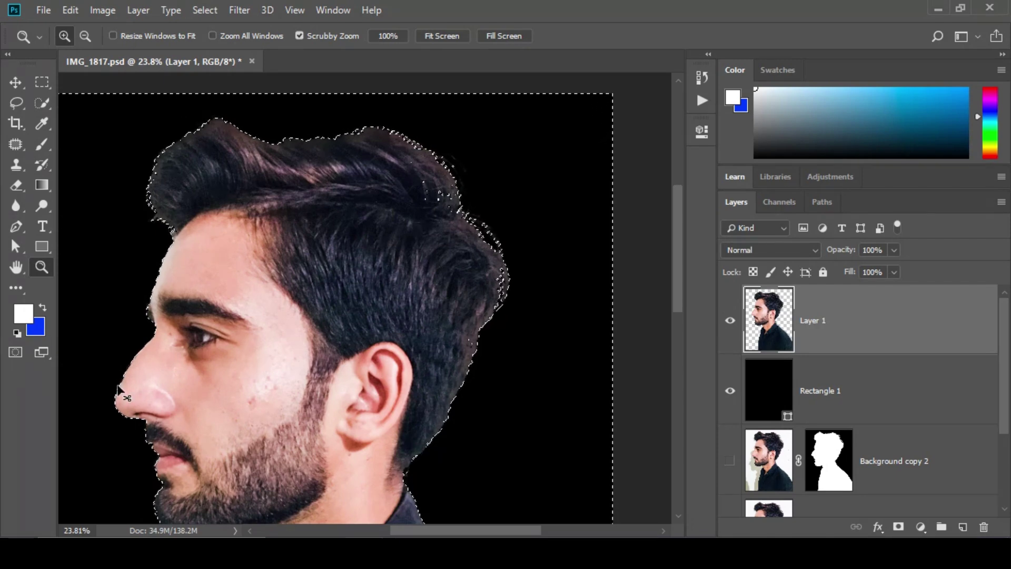
key("ctrl")
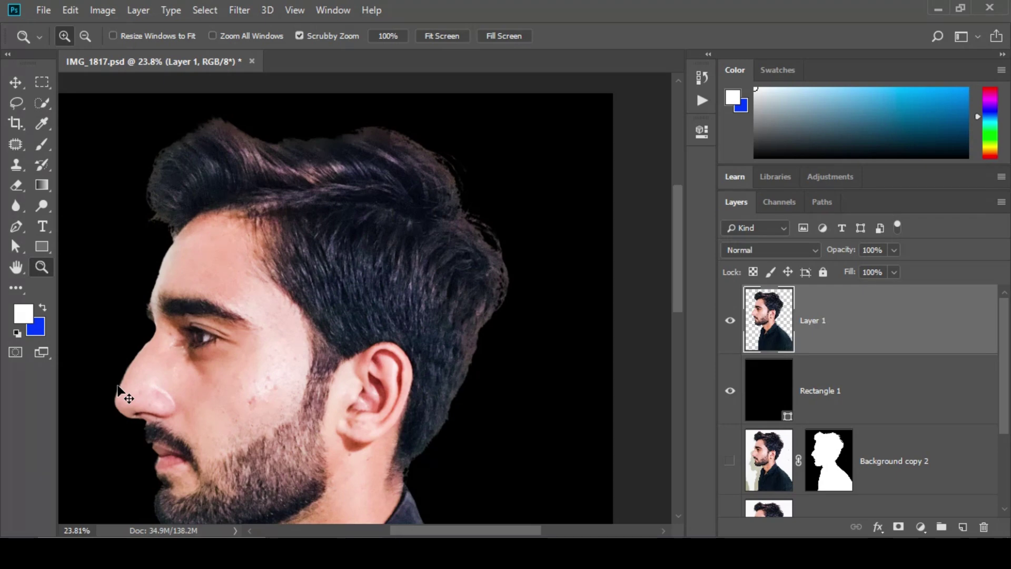
scroll(117, 388, "down", 3)
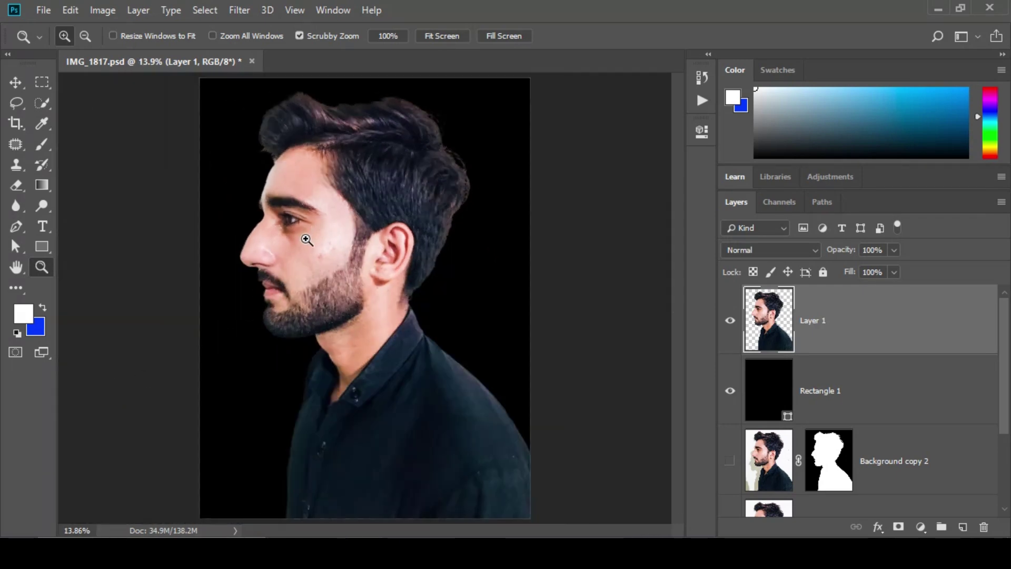
left_click_drag(859, 402, 983, 527)
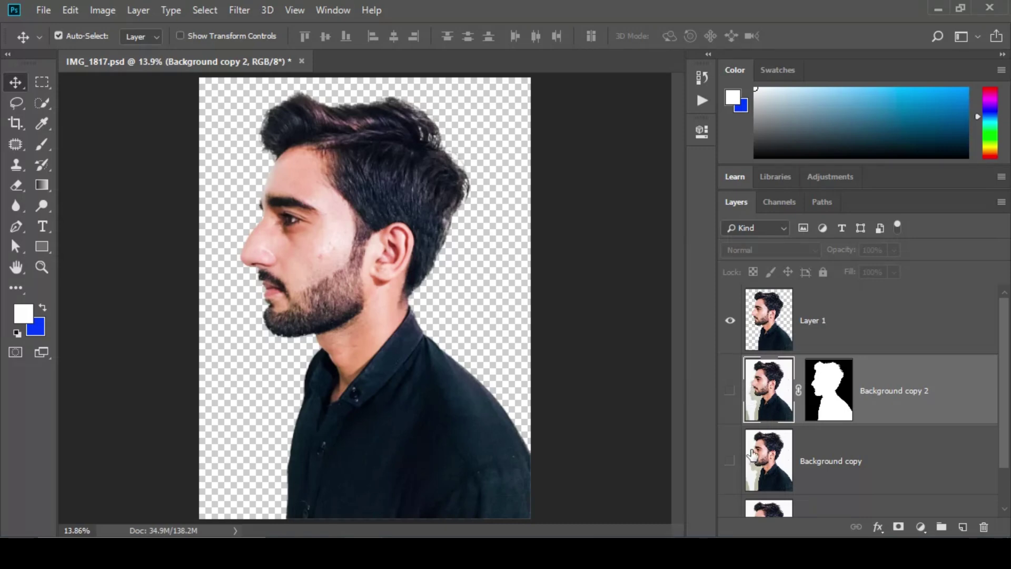
Step: Toggle the visibility of the background layers and Layer 1 to compare the original photo with the cutout
left_click(730, 391)
left_click(731, 460)
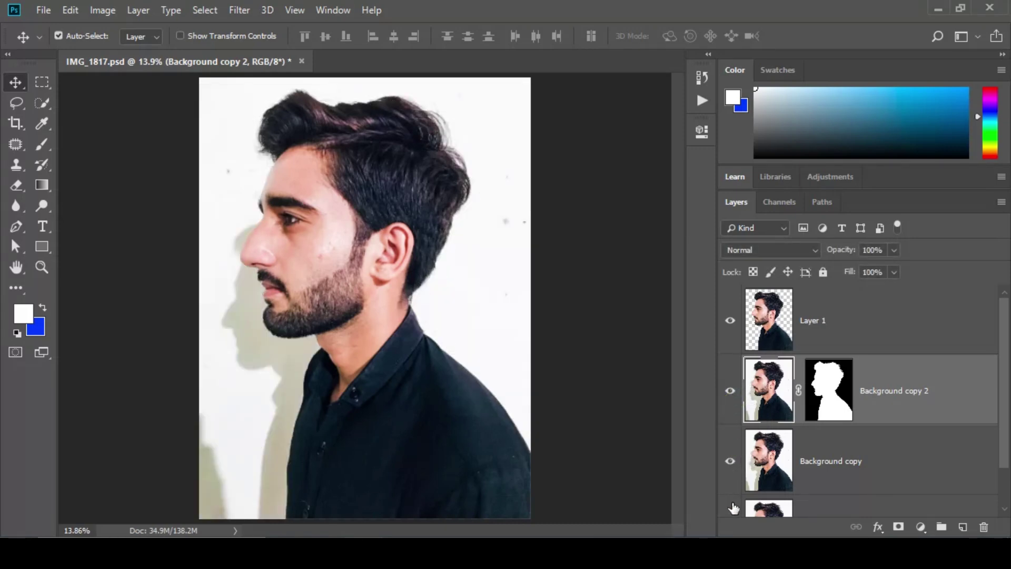
scroll(1005, 404, "down", 1)
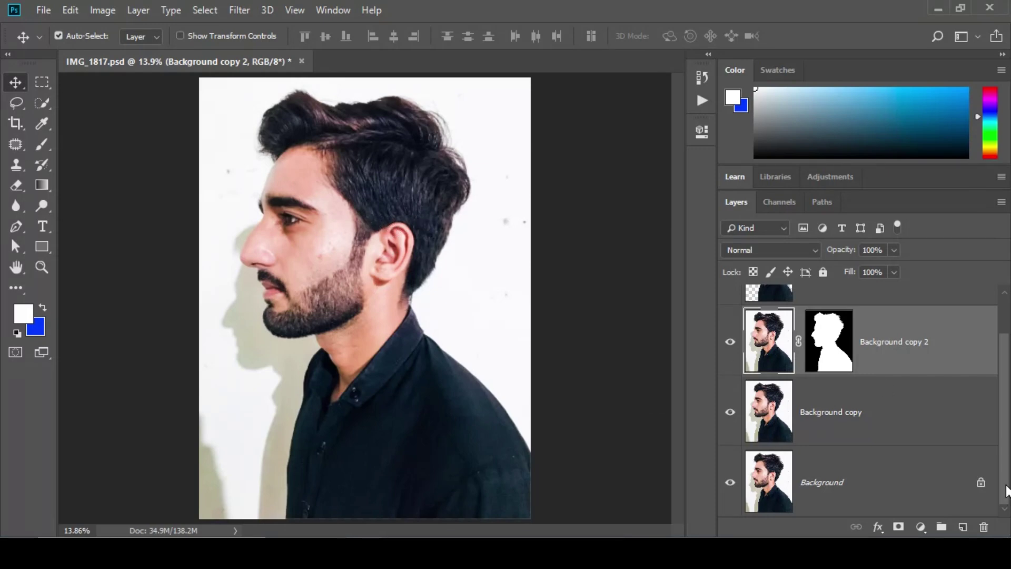
left_click_drag(1005, 487, 986, 323)
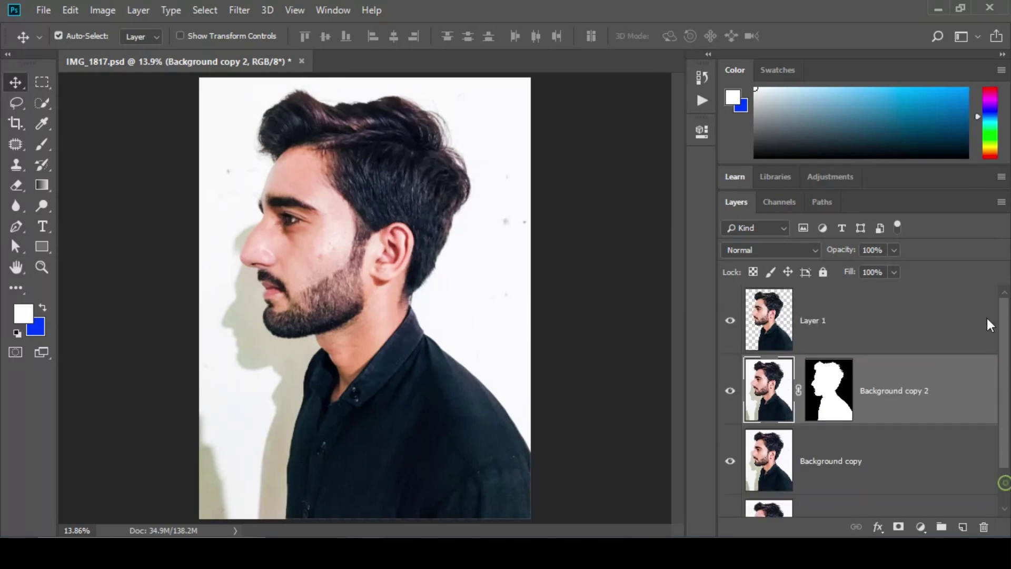
left_click(731, 321)
left_click_drag(1007, 435, 997, 499)
left_click(730, 482)
left_click(730, 411)
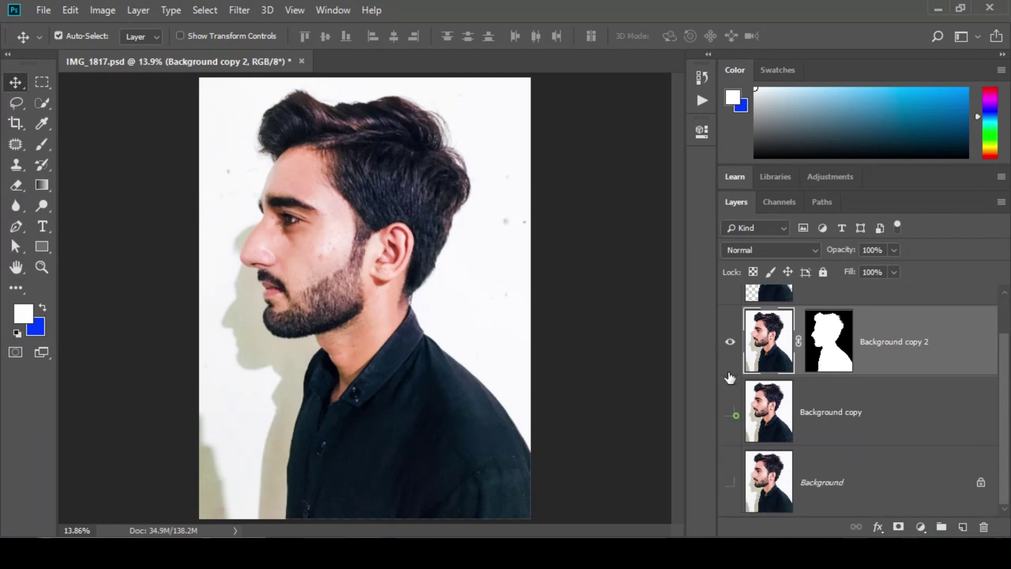
left_click(730, 341)
scroll(1006, 412, "up", 2)
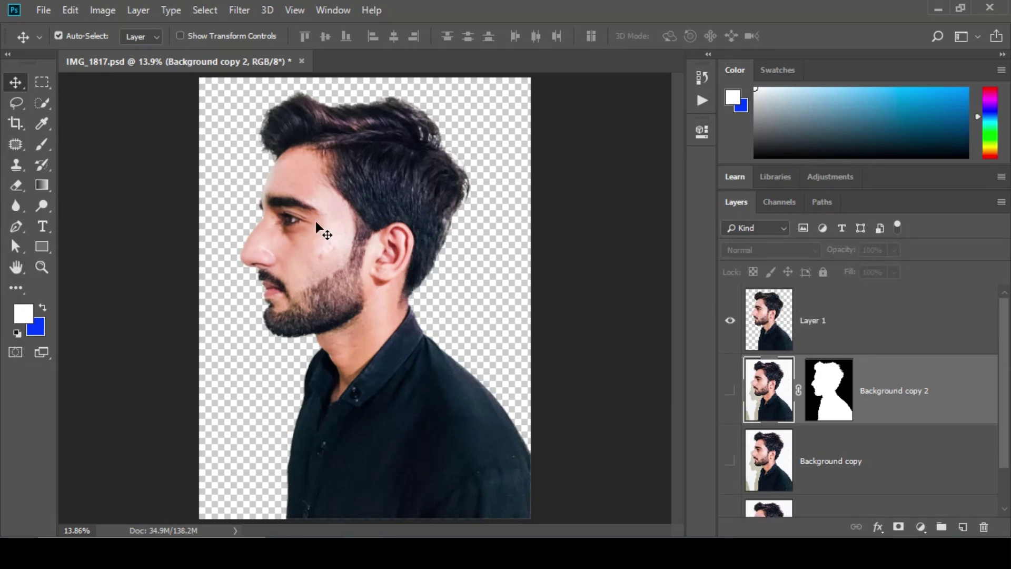
Step: Make Layer 1 the active layer for work on the man's face
key("z")
left_click_drag(292, 151, 373, 226)
left_click_drag(338, 195, 364, 227)
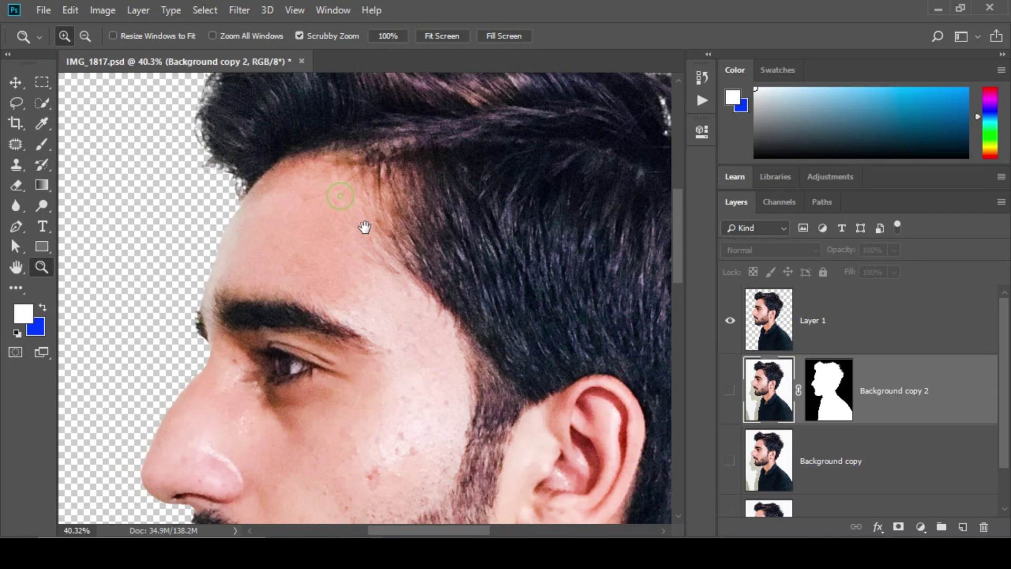
left_click(836, 320)
Step: Examine the cutout's edges and the skin on the forehead, cheek and neck up close
left_click_drag(301, 209, 318, 164)
left_click_drag(442, 322, 404, 279)
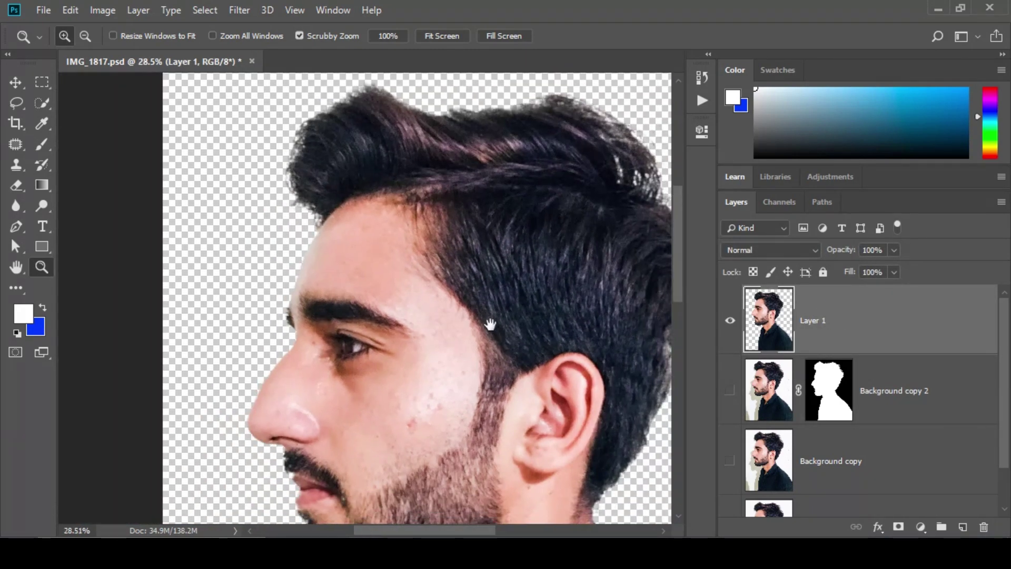
left_click_drag(491, 321, 415, 217)
scroll(477, 313, "down", 2)
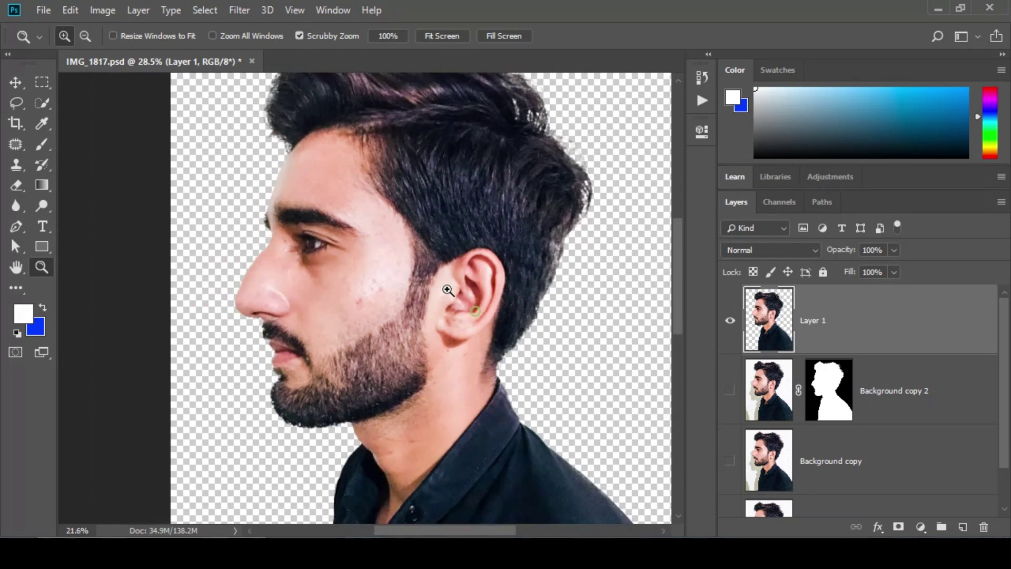
left_click_drag(338, 191, 402, 245)
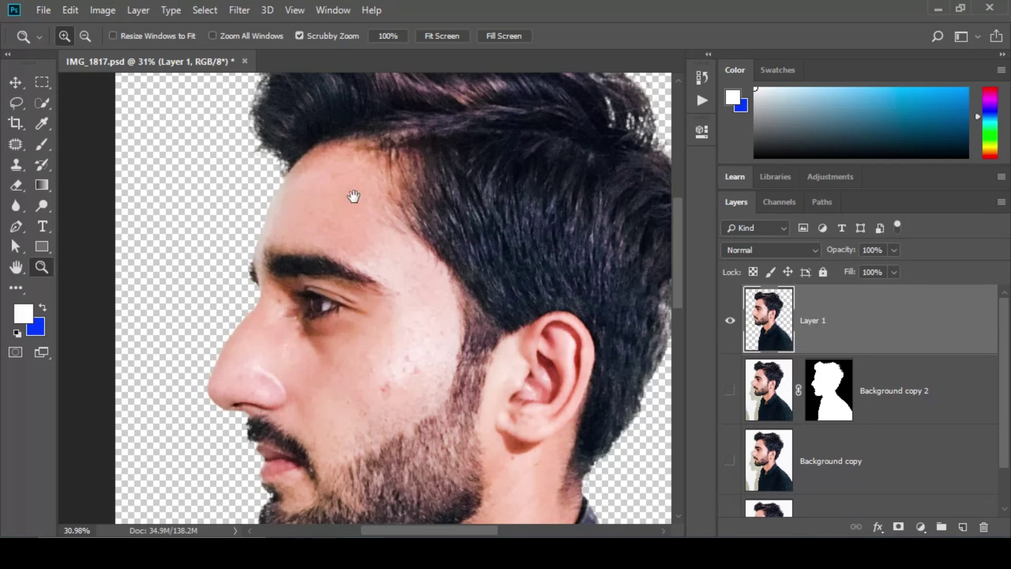
left_click_drag(353, 196, 373, 225)
left_click_drag(450, 322, 365, 217)
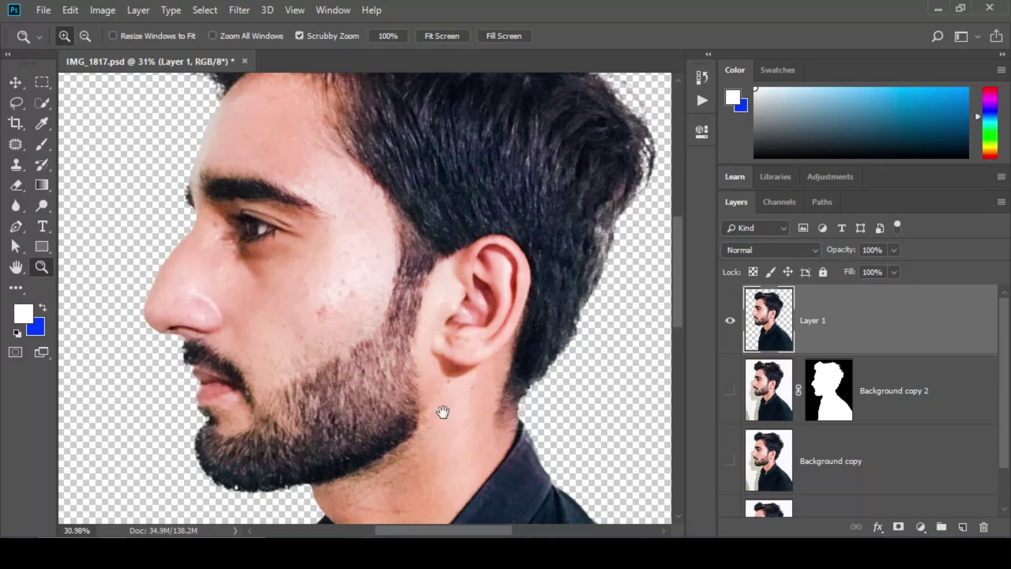
left_click_drag(442, 412, 466, 306)
left_click_drag(452, 237, 465, 314)
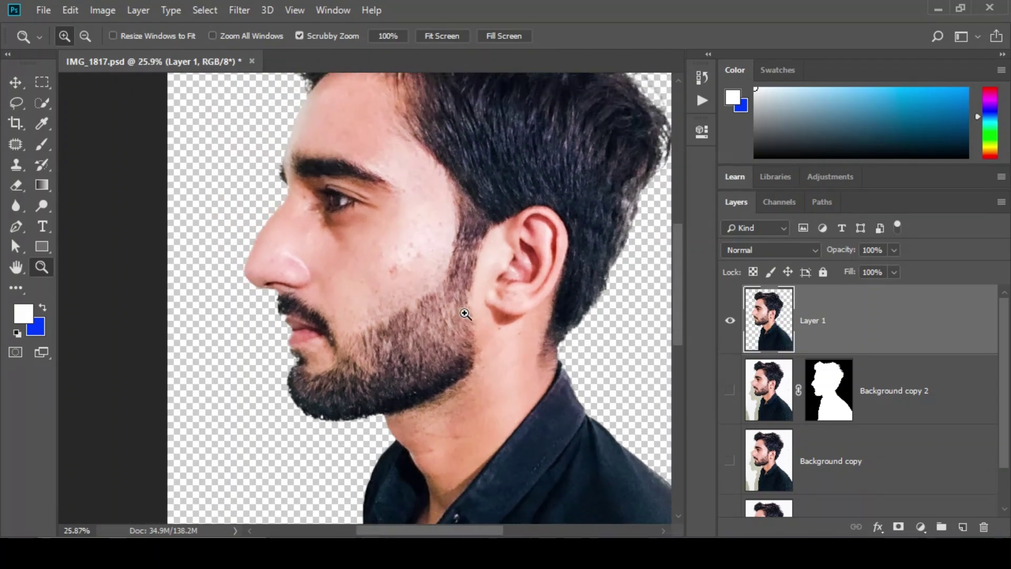
left_click_drag(448, 165, 463, 176)
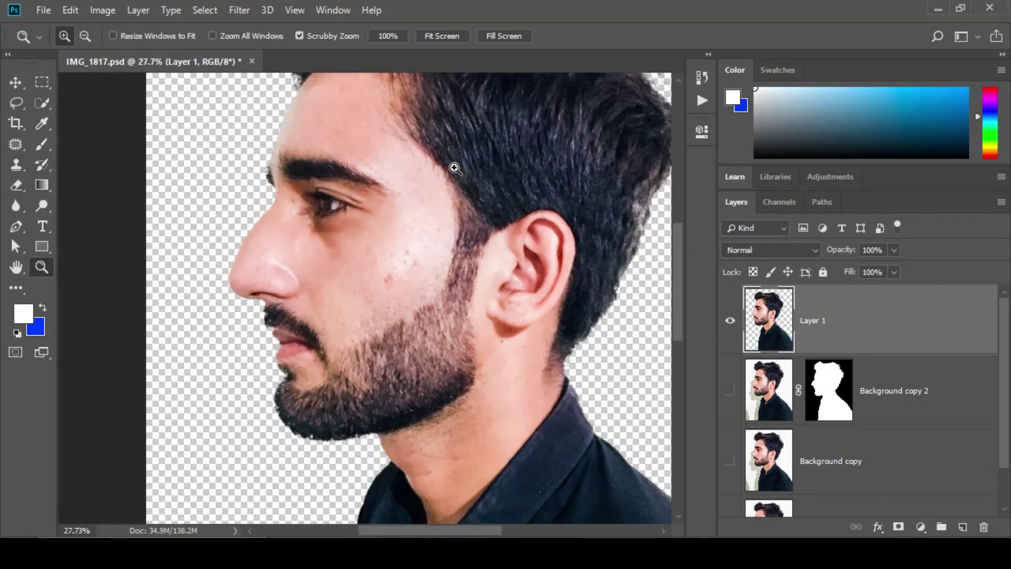
key("space")
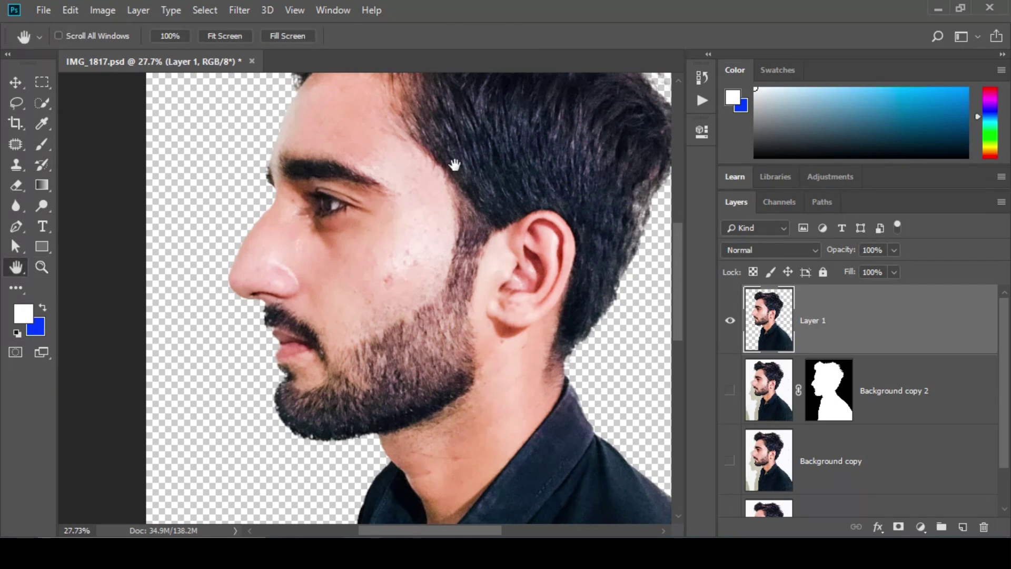
left_click_drag(453, 163, 437, 262)
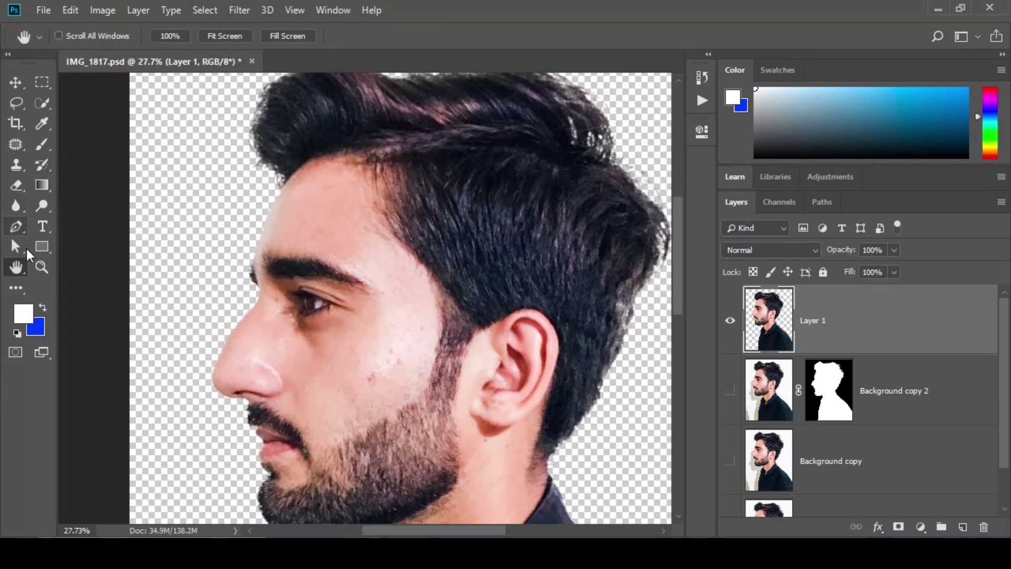
key("z")
mouse_move(370, 212)
left_mouse_down()
mouse_move(388, 235)
mouse_move(386, 220)
left_mouse_up()
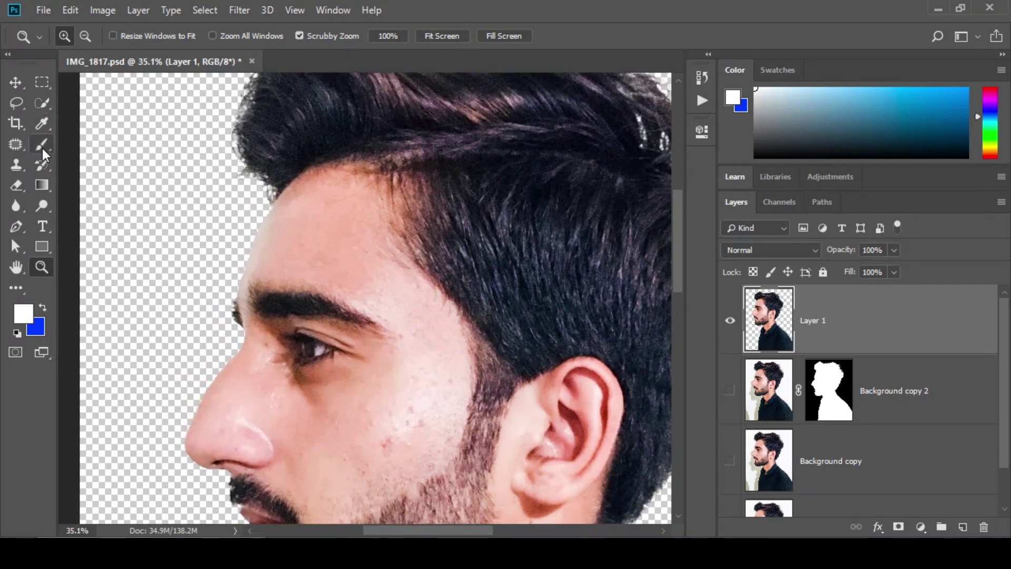
Step: Smooth the forehead skin on Layer 1 with the Mixer Brush at size 150
left_click(42, 147)
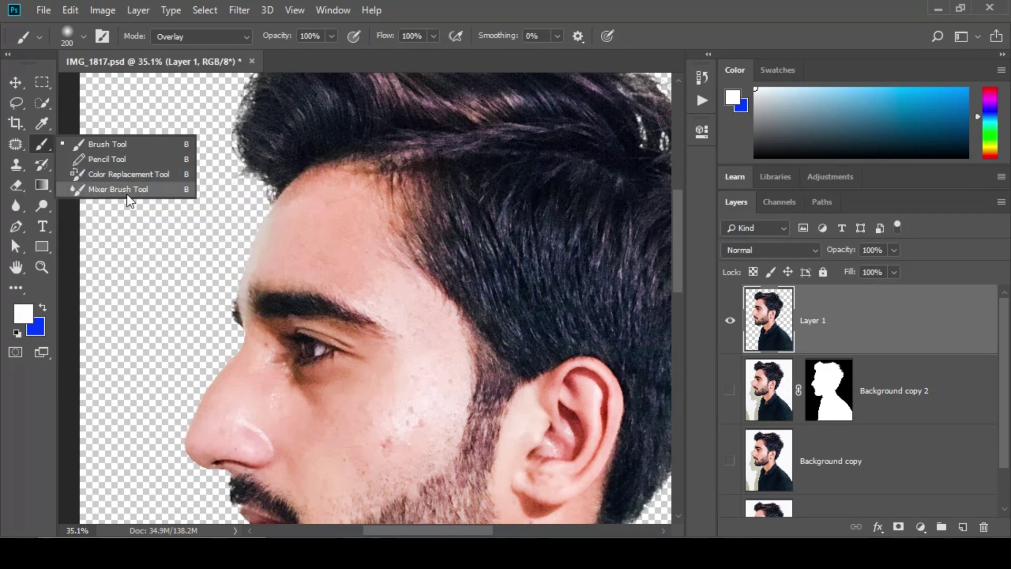
left_click(121, 189)
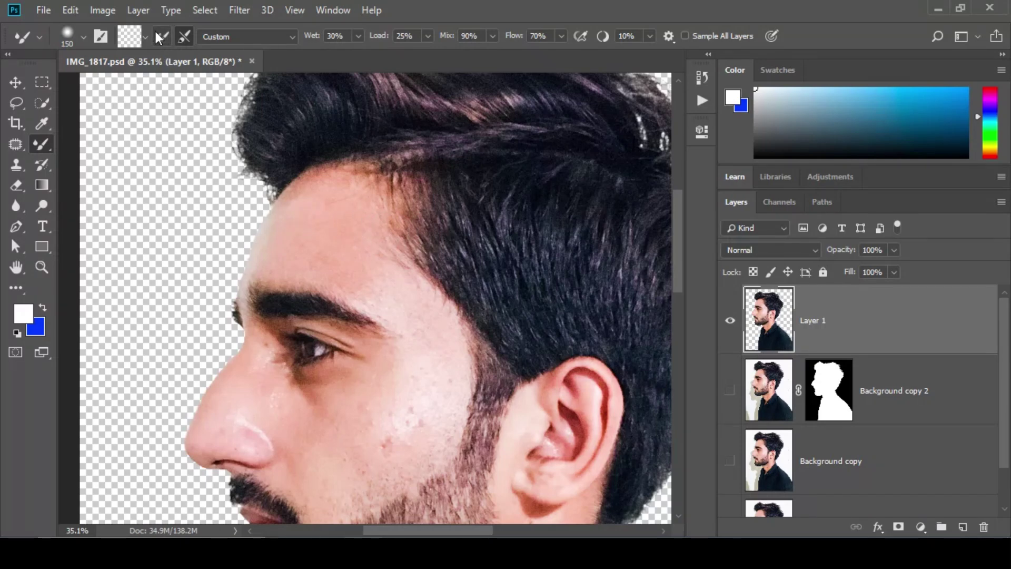
mouse_move(329, 248)
left_mouse_down()
mouse_move(348, 234)
mouse_move(301, 195)
mouse_move(344, 206)
mouse_move(374, 237)
mouse_move(401, 284)
left_mouse_up()
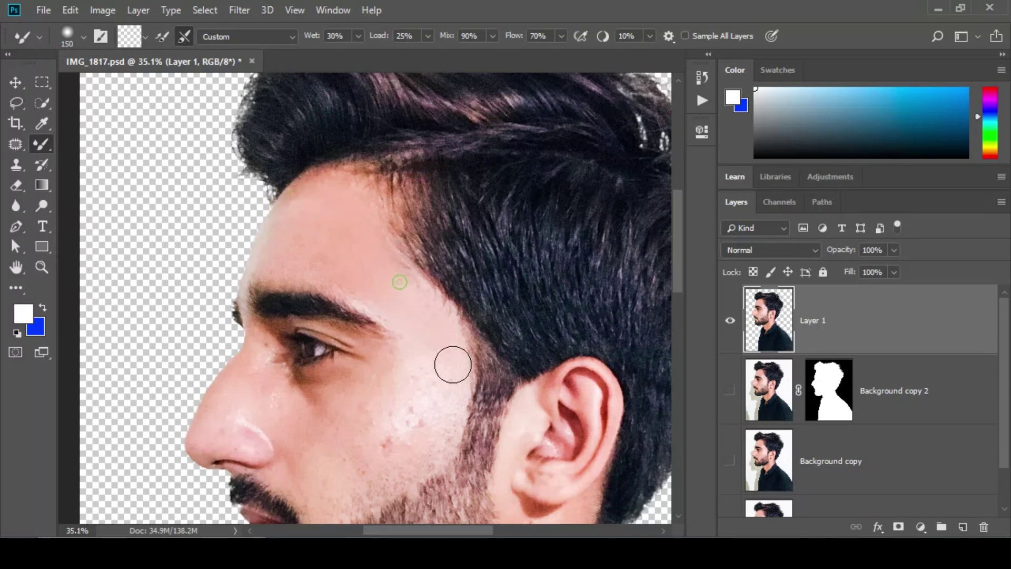
Step: Smooth the blemished cheek and the rest of the forehead with the Mixer Brush, reducing its size to 80 for finer areas
left_click_drag(520, 319, 524, 226)
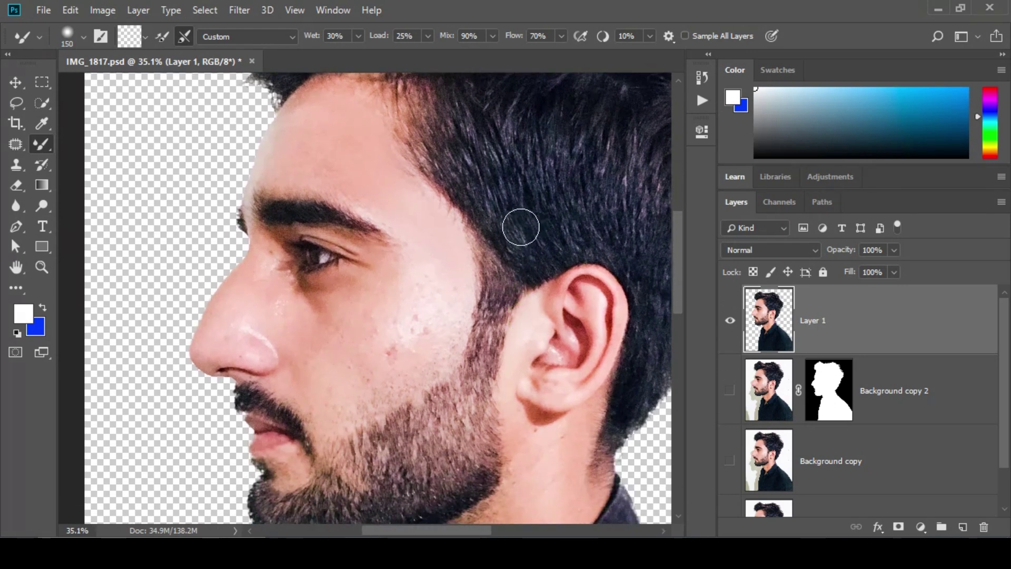
mouse_move(400, 230)
left_mouse_down()
mouse_move(422, 278)
mouse_move(418, 315)
mouse_move(442, 327)
mouse_move(399, 358)
mouse_move(407, 324)
mouse_move(396, 369)
mouse_move(436, 342)
mouse_move(431, 359)
mouse_move(368, 401)
mouse_move(383, 386)
mouse_move(334, 413)
left_mouse_up()
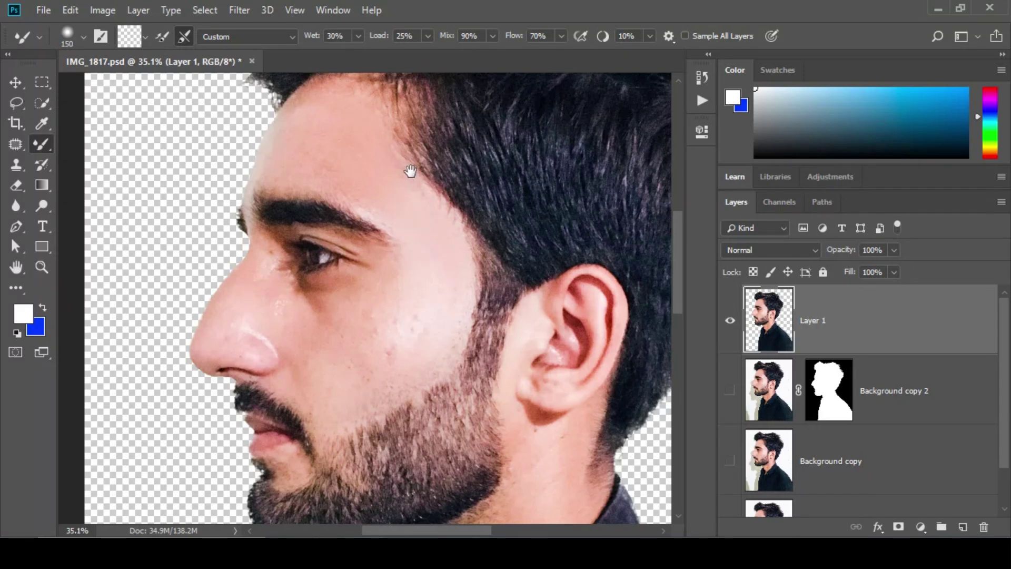
left_click_drag(409, 169, 458, 301)
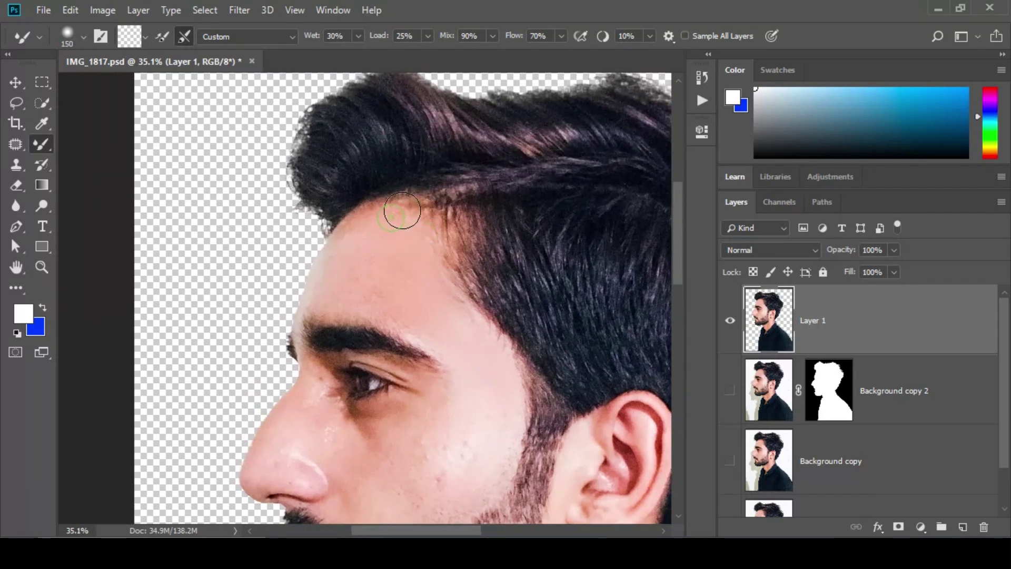
mouse_move(328, 272)
left_mouse_down()
mouse_move(307, 305)
mouse_move(467, 318)
mouse_move(512, 391)
mouse_move(468, 327)
mouse_move(496, 461)
mouse_move(522, 236)
mouse_move(479, 333)
mouse_move(480, 263)
mouse_move(446, 341)
mouse_move(472, 277)
mouse_move(489, 306)
mouse_move(515, 291)
mouse_move(503, 326)
mouse_move(498, 314)
mouse_move(475, 346)
mouse_move(389, 378)
mouse_move(433, 341)
mouse_move(432, 363)
mouse_move(454, 330)
mouse_move(459, 345)
mouse_move(488, 332)
mouse_move(514, 293)
mouse_move(499, 308)
mouse_move(422, 288)
mouse_move(426, 333)
mouse_move(462, 325)
mouse_move(423, 344)
mouse_move(382, 310)
mouse_move(399, 354)
mouse_move(363, 320)
mouse_move(381, 366)
mouse_move(358, 336)
mouse_move(421, 309)
mouse_move(417, 300)
mouse_move(451, 308)
mouse_move(396, 276)
mouse_move(462, 251)
mouse_move(456, 222)
mouse_move(482, 290)
mouse_move(444, 288)
mouse_move(445, 245)
mouse_move(466, 231)
mouse_move(470, 308)
mouse_move(459, 271)
mouse_move(424, 296)
mouse_move(461, 338)
mouse_move(385, 336)
mouse_move(370, 280)
mouse_move(341, 307)
mouse_move(365, 354)
left_mouse_up()
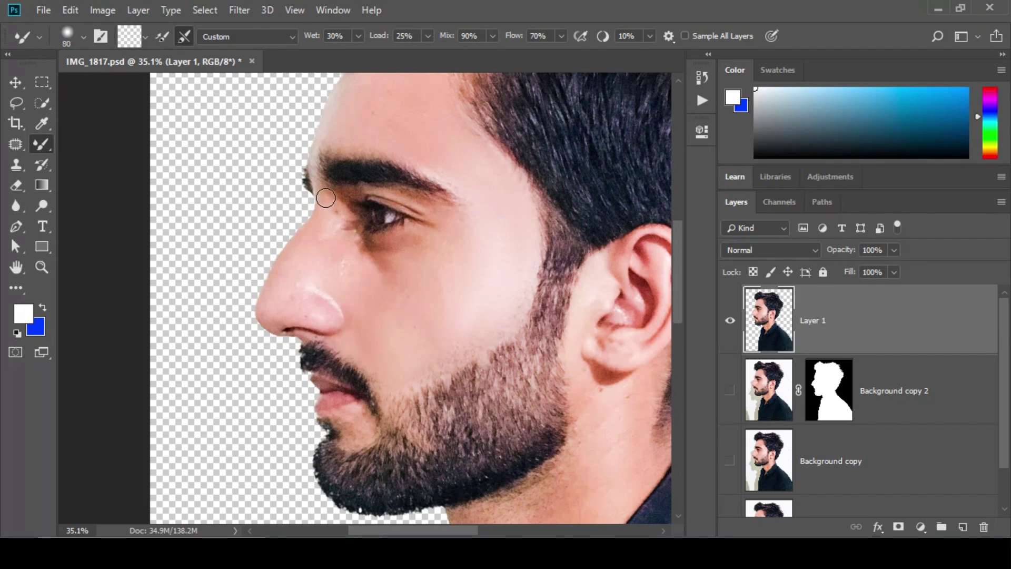
Step: Smooth the skin under the eye, on the upper eyelid and at its inner corner with the Mixer Brush, reducing its size to 50
key("z")
mouse_move(334, 204)
left_mouse_down()
mouse_move(406, 275)
mouse_move(390, 269)
left_mouse_up()
left_click(42, 145)
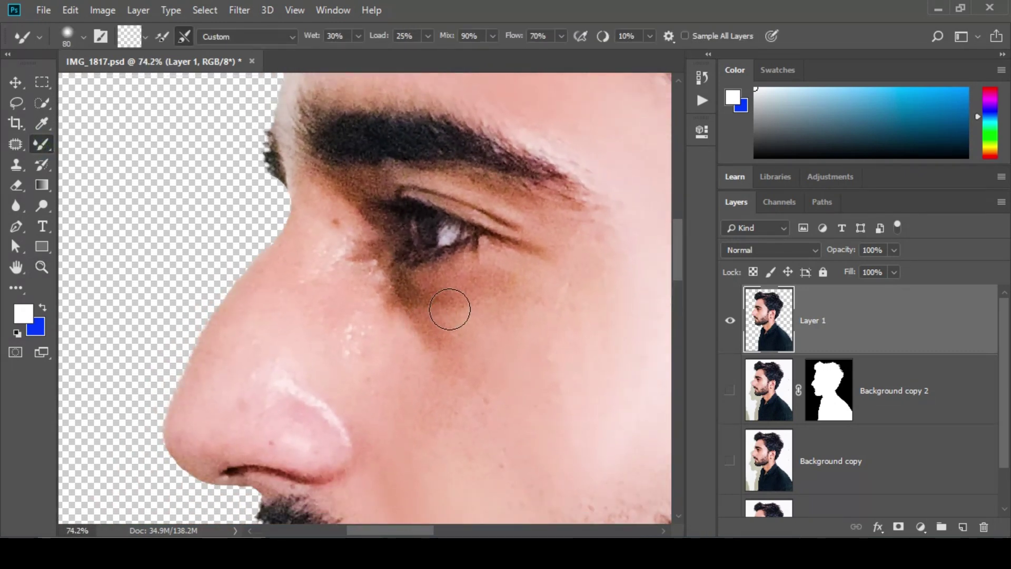
mouse_move(453, 284)
left_mouse_down()
mouse_move(533, 263)
mouse_move(474, 287)
mouse_move(405, 294)
mouse_move(483, 336)
mouse_move(495, 311)
mouse_move(467, 320)
mouse_move(509, 330)
mouse_move(443, 316)
mouse_move(510, 330)
mouse_move(451, 326)
mouse_move(398, 301)
mouse_move(392, 321)
mouse_move(378, 301)
left_mouse_up()
key("bracketleft")
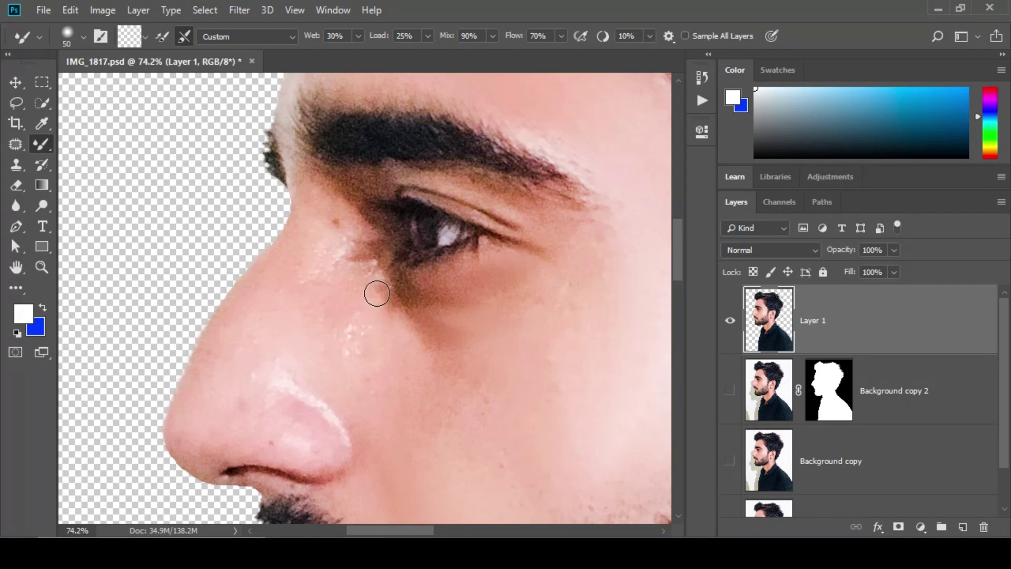
mouse_move(426, 166)
left_mouse_down()
mouse_move(504, 170)
mouse_move(485, 186)
mouse_move(525, 200)
mouse_move(484, 185)
mouse_move(554, 206)
mouse_move(603, 250)
mouse_move(555, 253)
left_mouse_up()
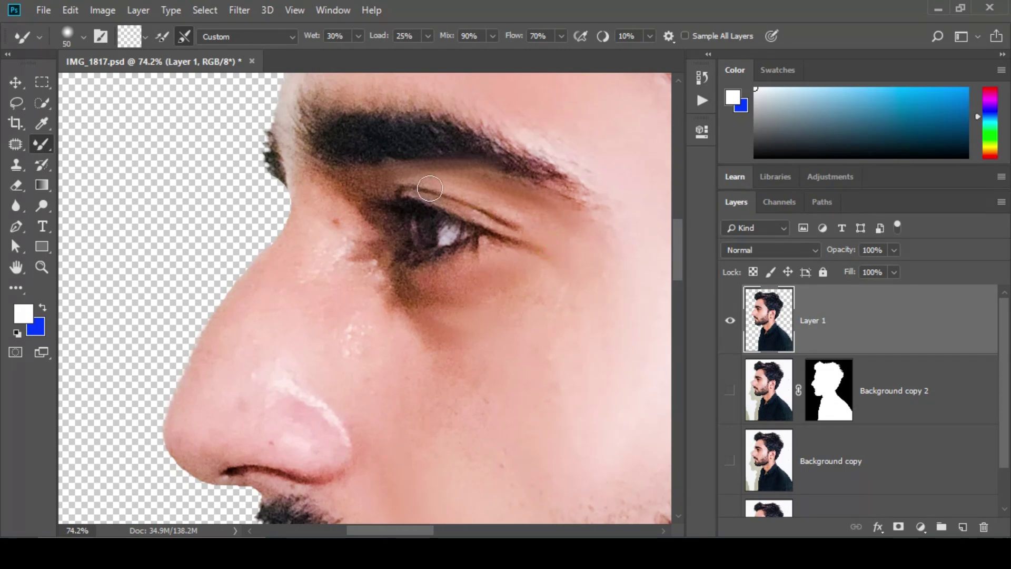
left_click_drag(430, 188, 436, 196)
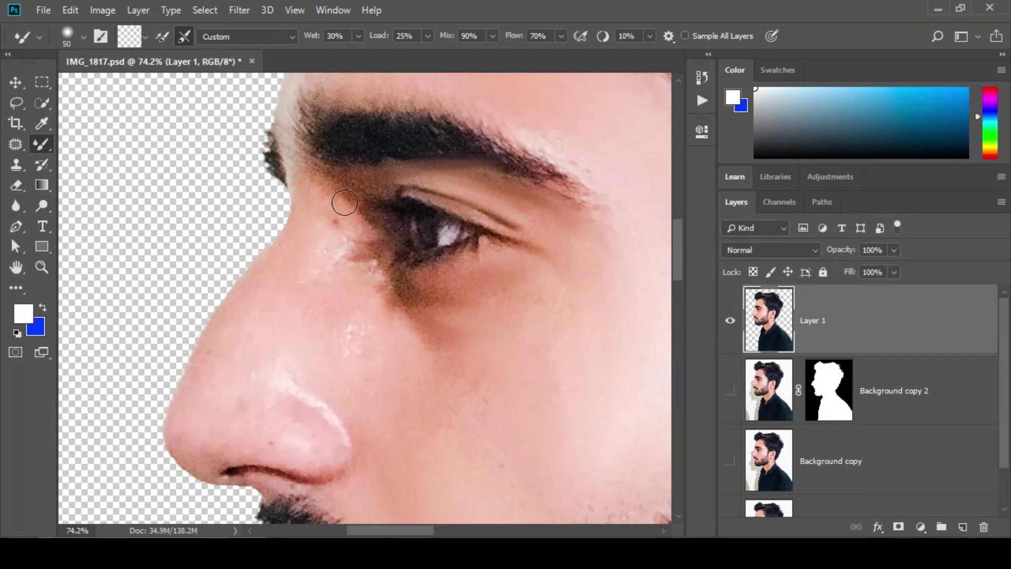
mouse_move(345, 203)
left_mouse_down()
mouse_move(345, 262)
mouse_move(343, 219)
mouse_move(335, 222)
left_mouse_up()
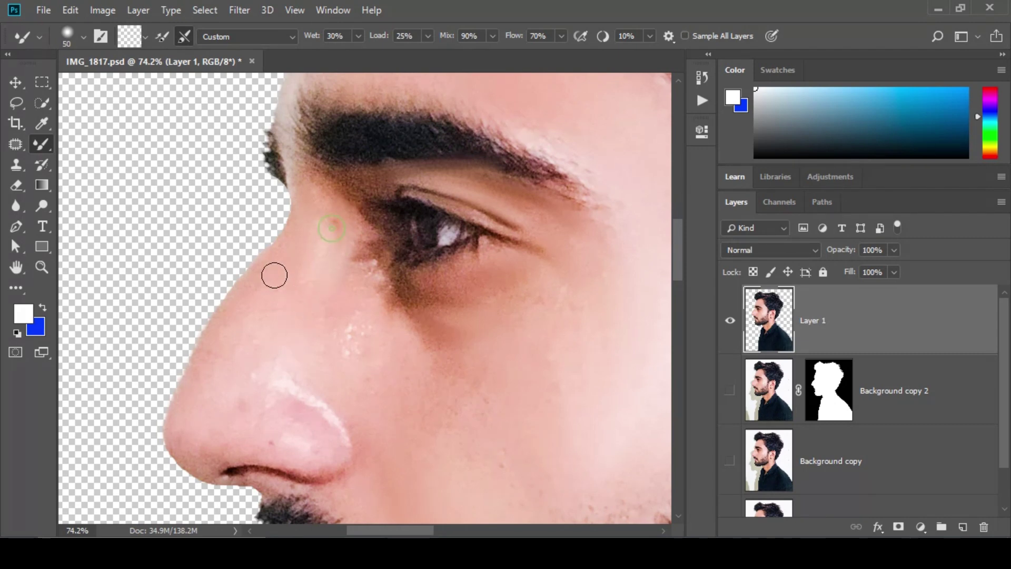
Step: Smooth the nose from its bridge to the tip and nostril with the Mixer Brush at size 50, blending away the shiny highlights
left_click_drag(265, 272, 230, 346)
left_click_drag(268, 269, 205, 380)
mouse_move(268, 312)
left_mouse_down()
mouse_move(284, 331)
mouse_move(289, 402)
mouse_move(339, 438)
mouse_move(335, 371)
left_mouse_up()
mouse_move(269, 390)
left_mouse_down()
mouse_move(319, 448)
mouse_move(268, 395)
mouse_move(334, 444)
mouse_move(293, 437)
mouse_move(250, 388)
mouse_move(225, 444)
mouse_move(187, 446)
mouse_move(199, 463)
mouse_move(188, 467)
mouse_move(249, 444)
mouse_move(278, 454)
left_mouse_up()
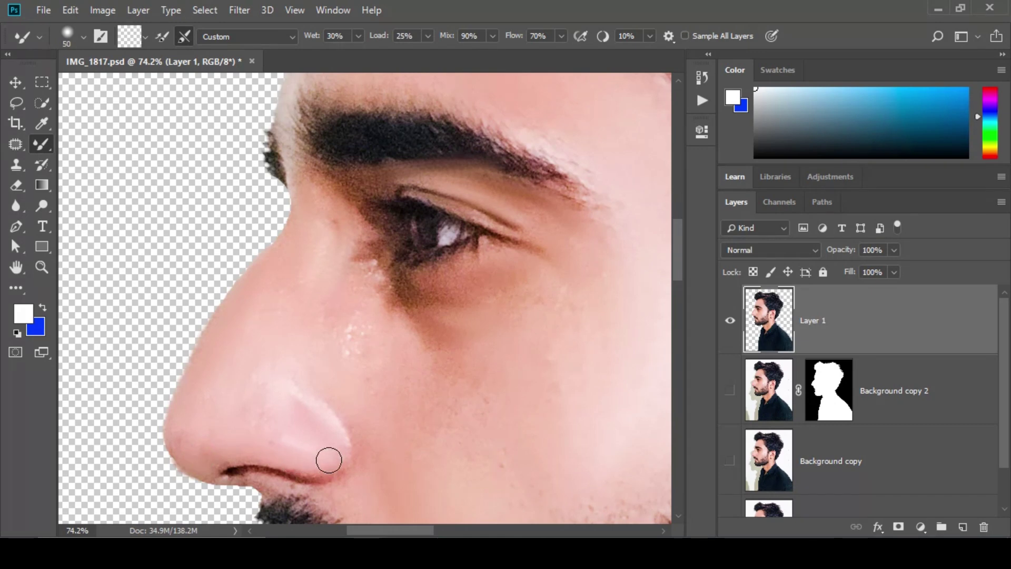
mouse_move(264, 419)
left_mouse_down()
mouse_move(236, 383)
mouse_move(332, 398)
mouse_move(366, 448)
left_mouse_up()
Step: Smooth the skin below the lower lip and the cheek along the beard and sideburn edge with the Mixer Brush at size 50
left_click_drag(451, 392, 440, 222)
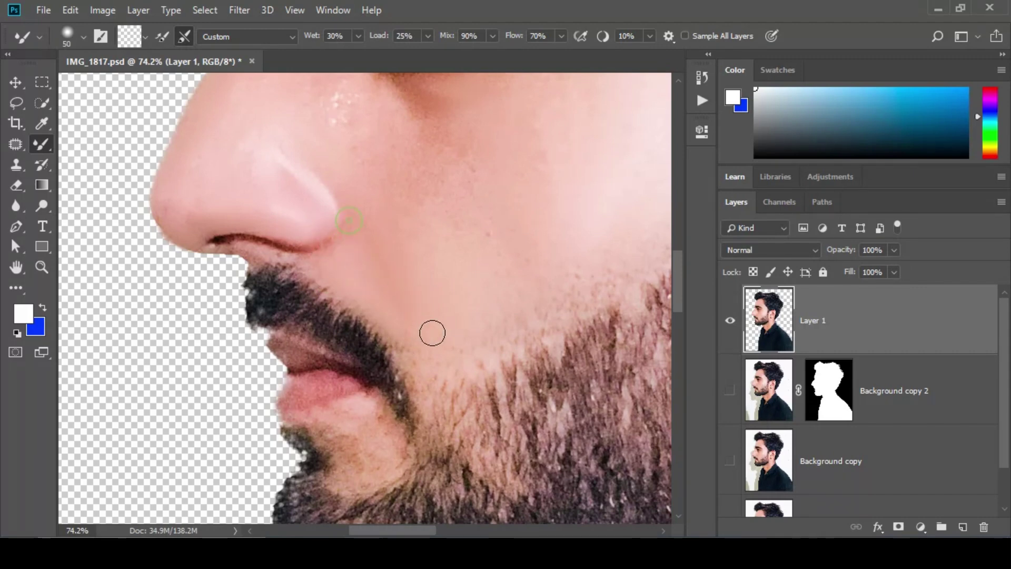
left_click_drag(460, 352, 457, 257)
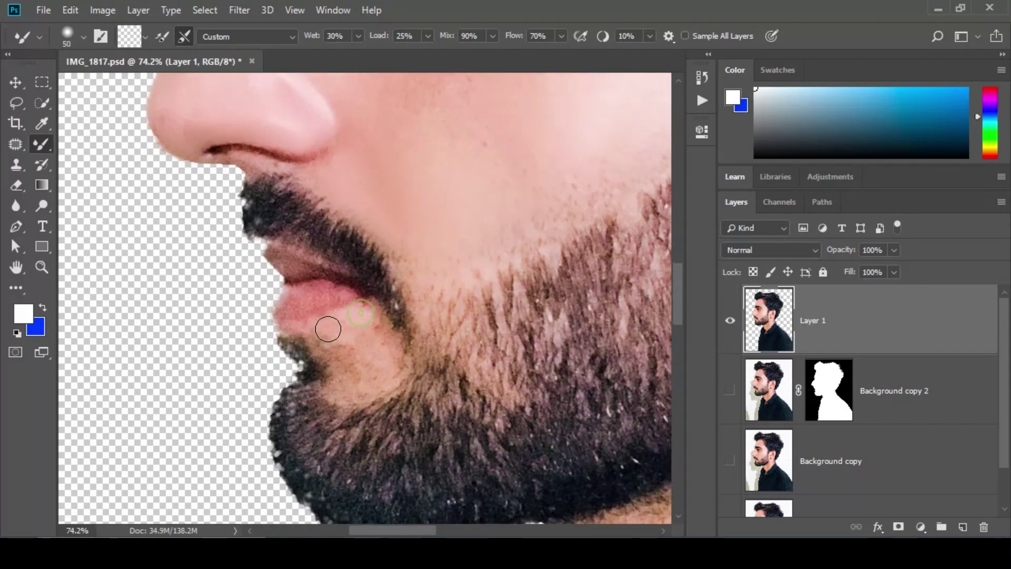
mouse_move(328, 328)
left_mouse_down()
mouse_move(345, 361)
mouse_move(334, 377)
left_mouse_up()
mouse_move(398, 358)
left_mouse_down()
mouse_move(368, 314)
mouse_move(397, 361)
mouse_move(365, 383)
left_mouse_up()
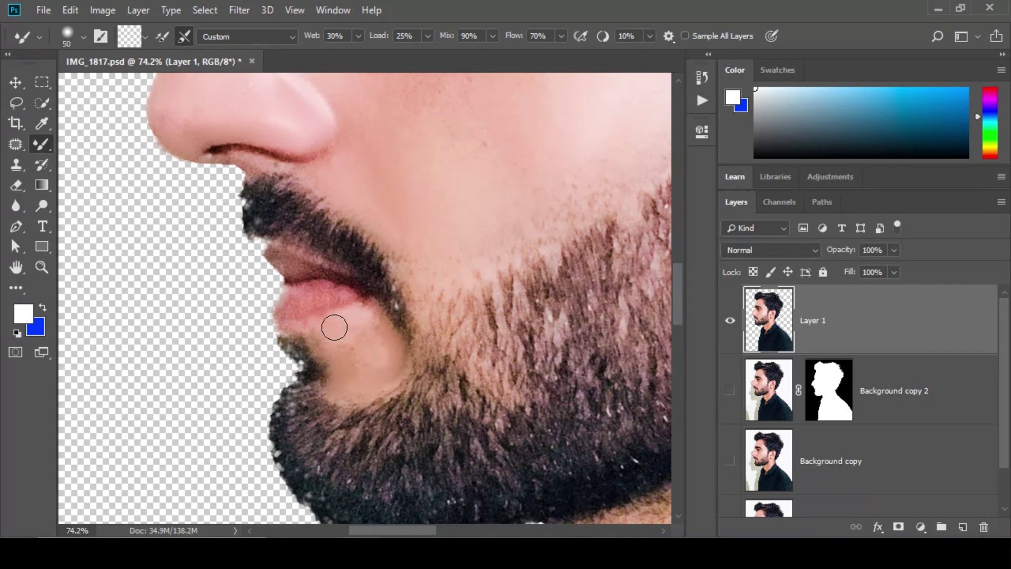
left_click_drag(351, 320, 369, 389)
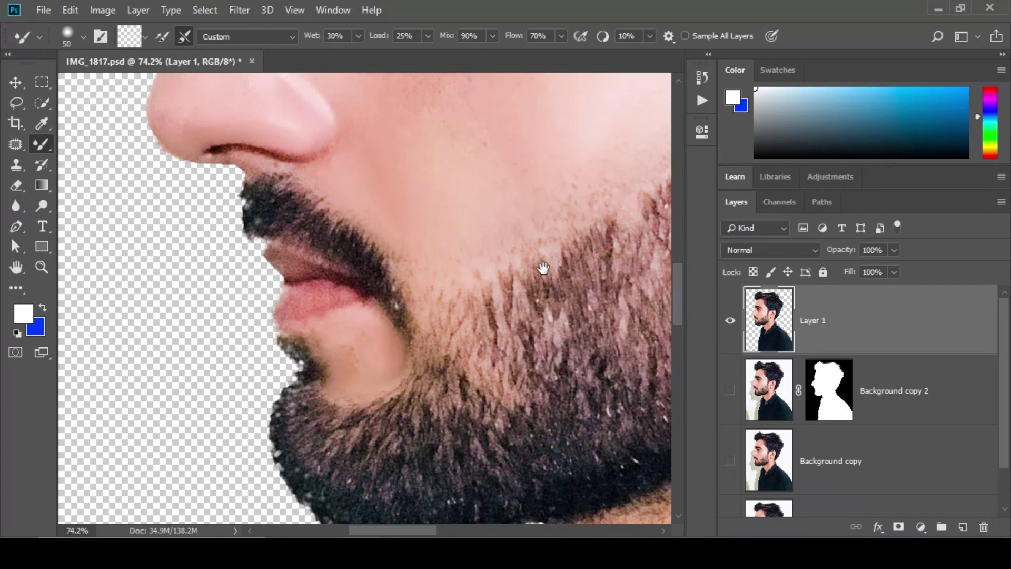
mouse_move(544, 268)
left_mouse_down()
mouse_move(323, 368)
mouse_move(377, 393)
left_mouse_up()
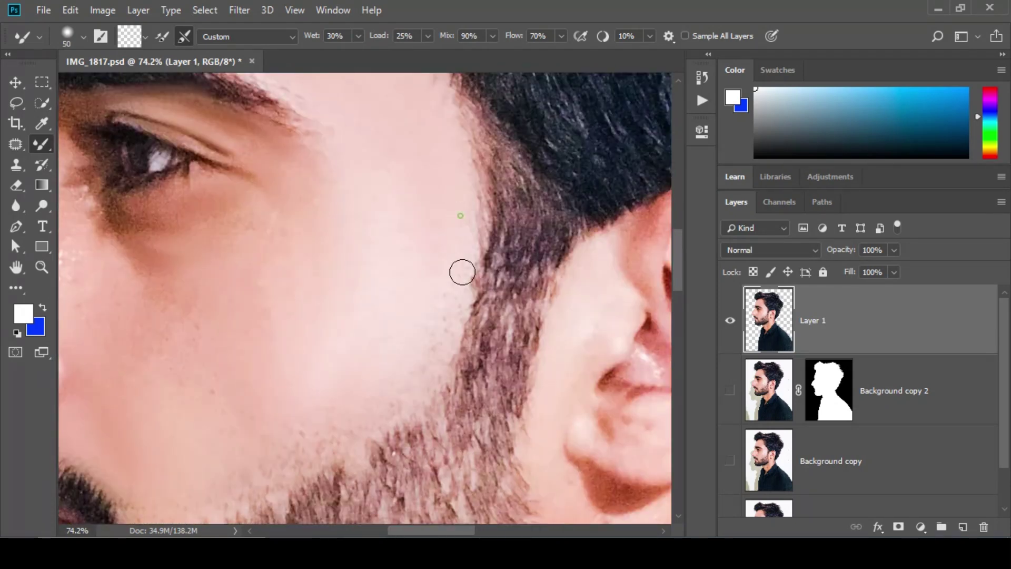
left_click_drag(431, 357, 457, 251)
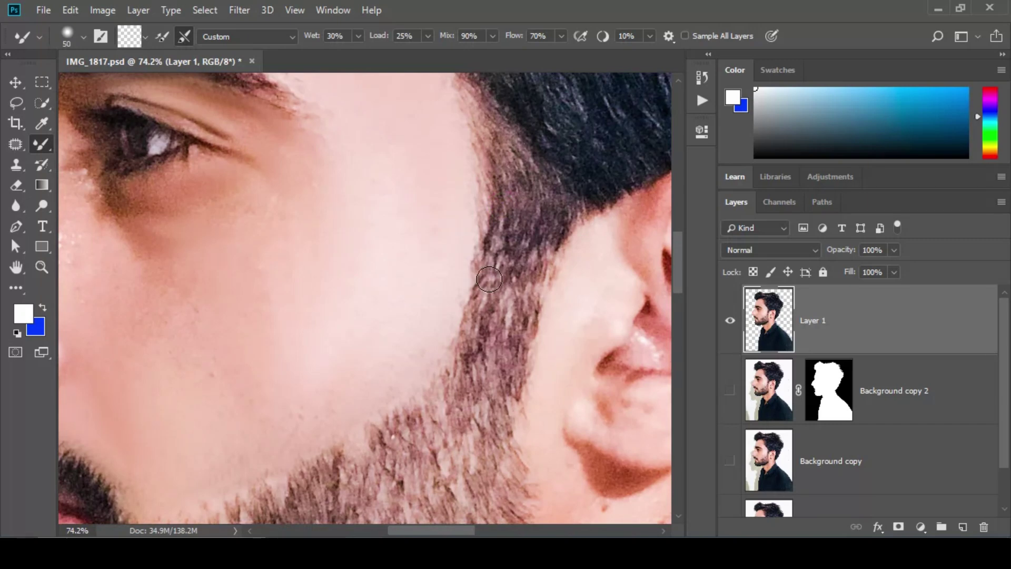
Step: Compare the retouched face on Layer 1 with the original in Background copy 2 by toggling layer visibility, leaving only Layer 1 shown
key("ctrl+0")
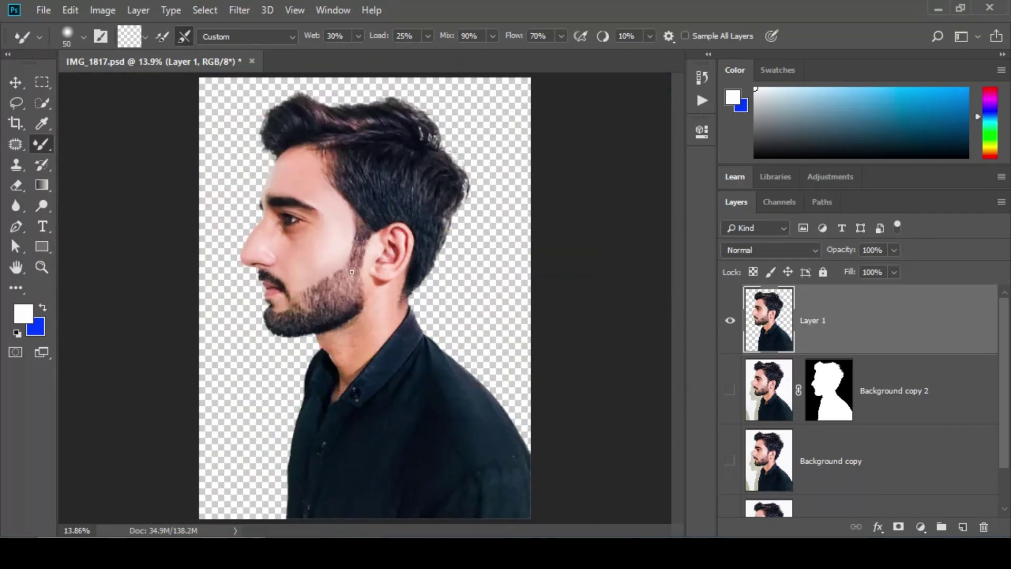
key("z")
mouse_move(330, 226)
left_mouse_down()
mouse_move(343, 263)
mouse_move(367, 184)
mouse_move(384, 215)
left_mouse_up()
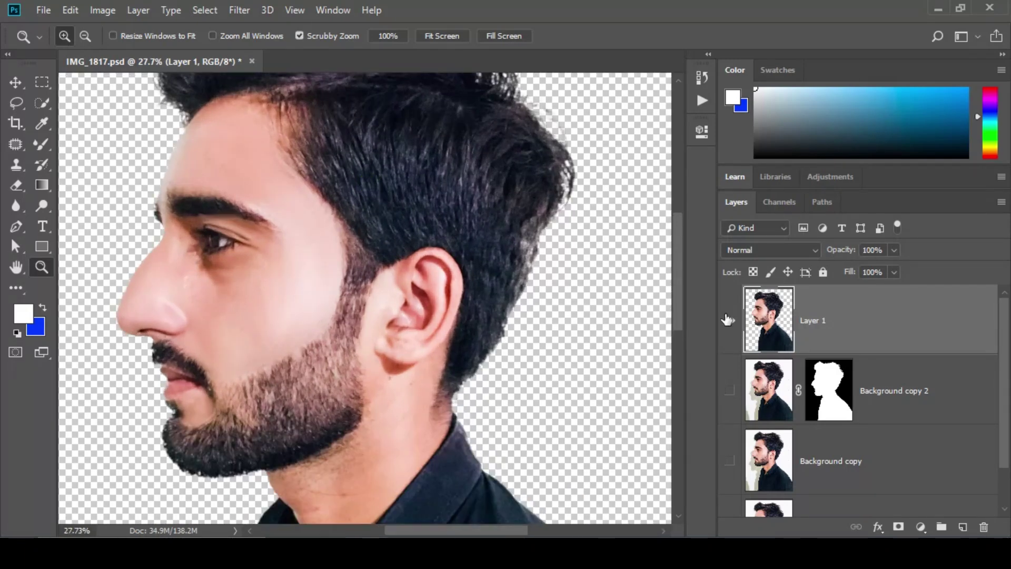
left_click(730, 391)
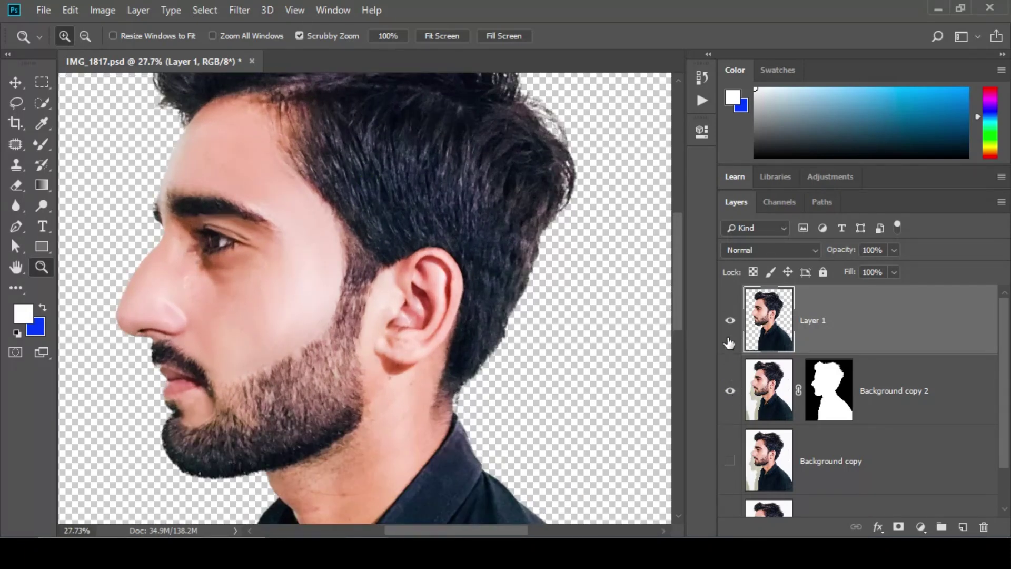
left_click(729, 320)
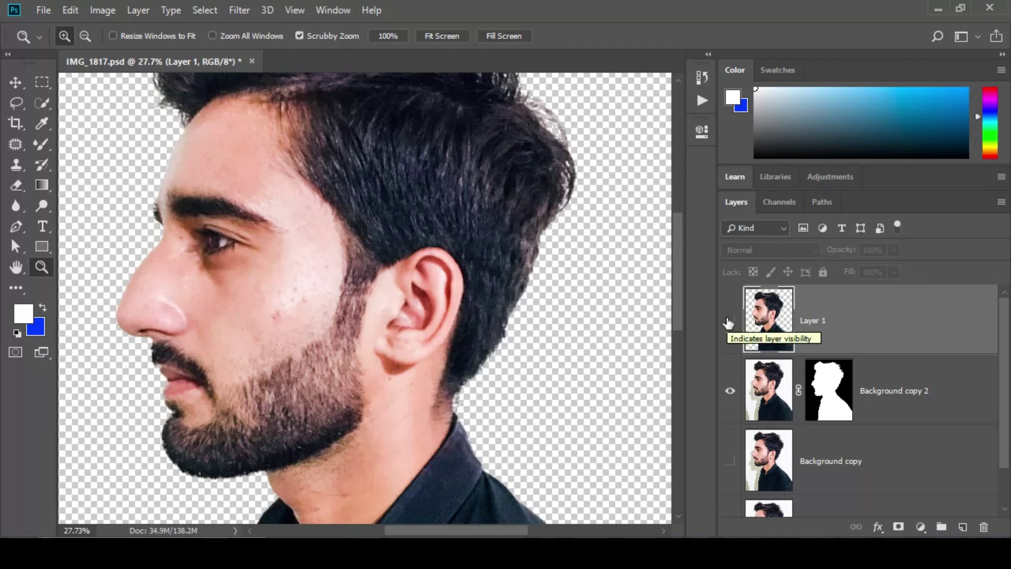
left_click(728, 321)
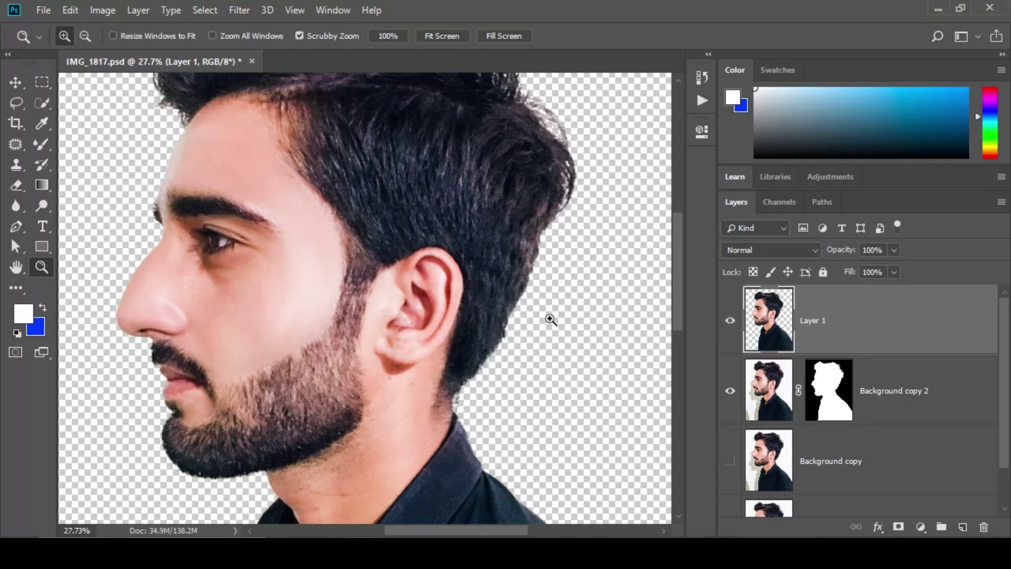
left_click(730, 392)
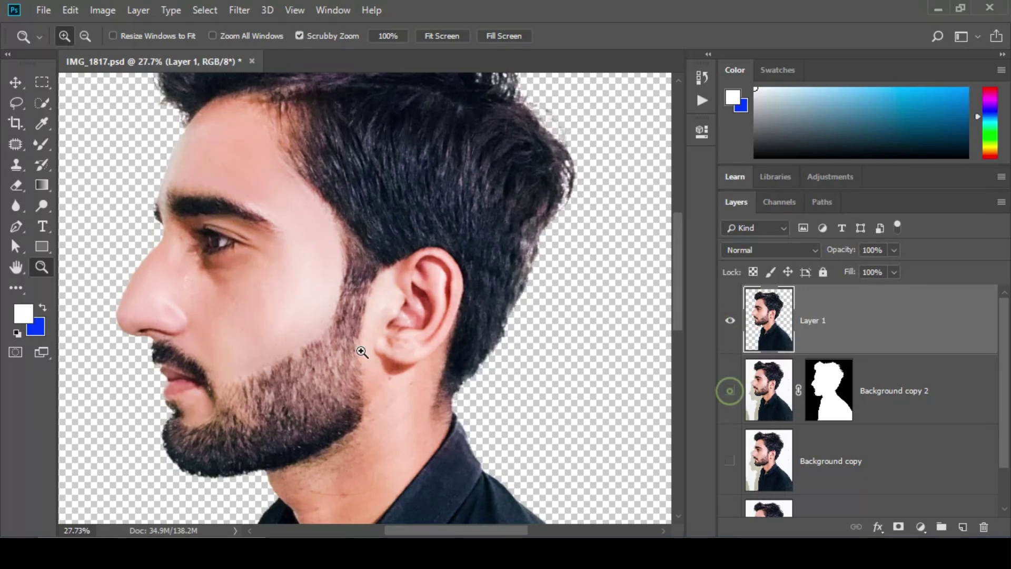
Step: Smooth the side of the neck and the ear on Layer 1 with the Mixer Brush enlarged to size 90
left_click(43, 144)
key("z")
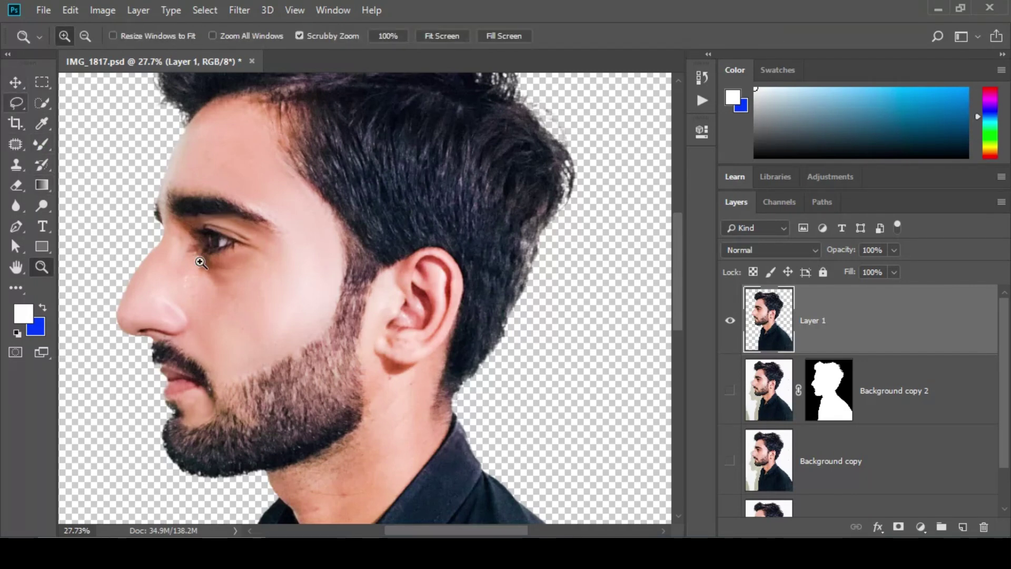
left_click_drag(368, 323, 424, 270)
key("b")
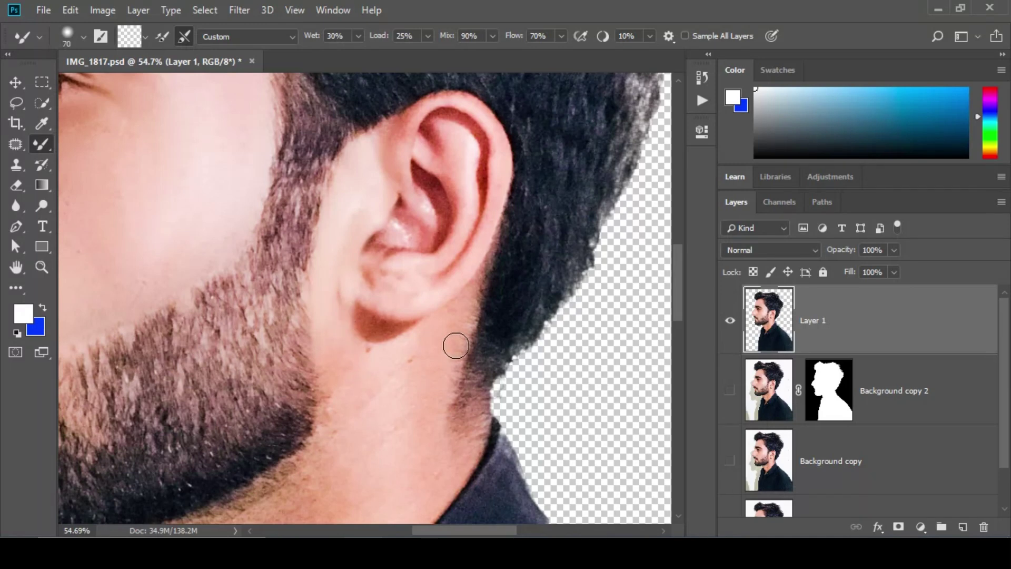
key("bracketright")
key("bracketright")
mouse_move(387, 434)
left_mouse_down()
mouse_move(379, 351)
mouse_move(458, 259)
mouse_move(442, 234)
left_mouse_up()
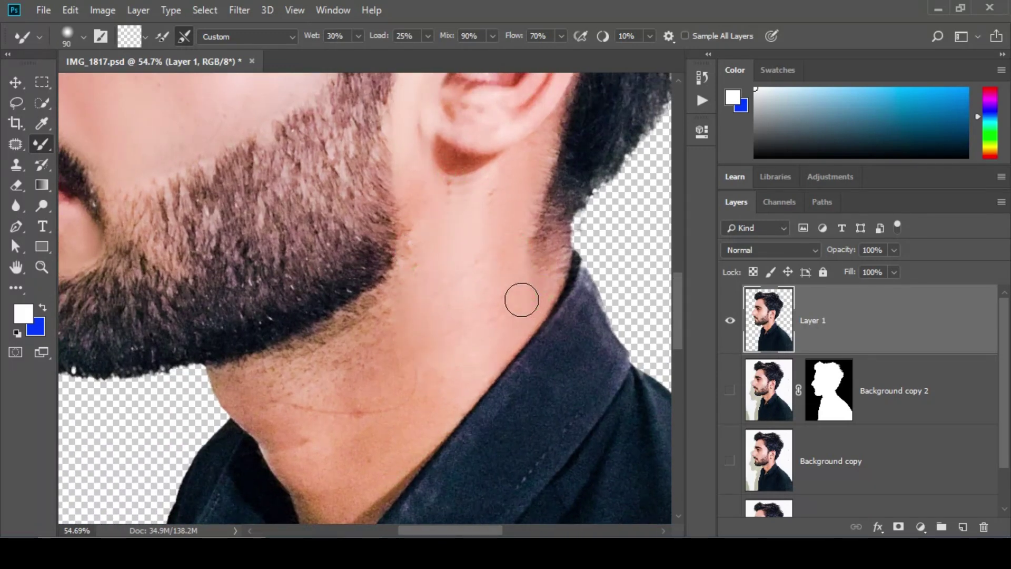
left_click_drag(519, 189, 498, 325)
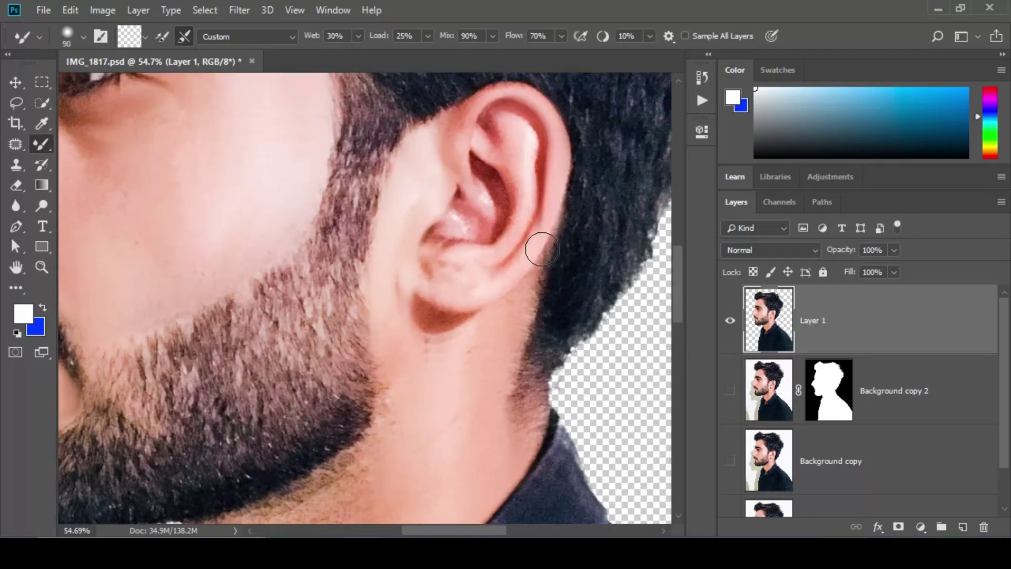
mouse_move(541, 249)
left_mouse_down()
mouse_move(507, 317)
mouse_move(518, 239)
mouse_move(491, 261)
mouse_move(518, 166)
mouse_move(520, 188)
mouse_move(520, 135)
mouse_move(532, 176)
mouse_move(523, 180)
mouse_move(508, 124)
mouse_move(503, 141)
mouse_move(489, 144)
mouse_move(472, 251)
mouse_move(454, 245)
mouse_move(429, 294)
mouse_move(432, 253)
mouse_move(465, 277)
mouse_move(421, 276)
mouse_move(461, 295)
mouse_move(468, 276)
left_mouse_up()
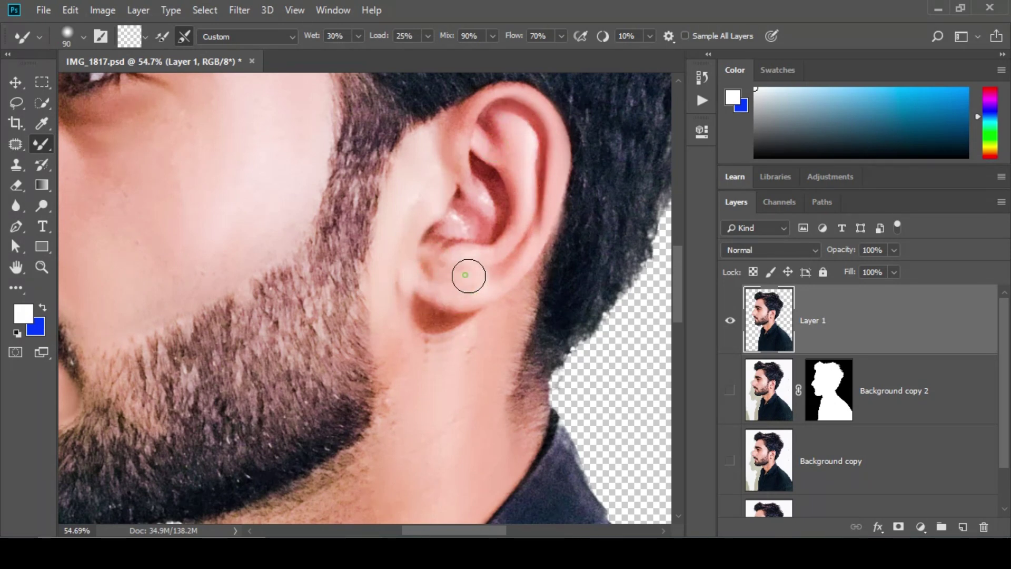
Step: Smooth the neck below the beard with the Mixer Brush at size 90, and its base inside the collar at size 175
left_click_drag(416, 397, 503, 165)
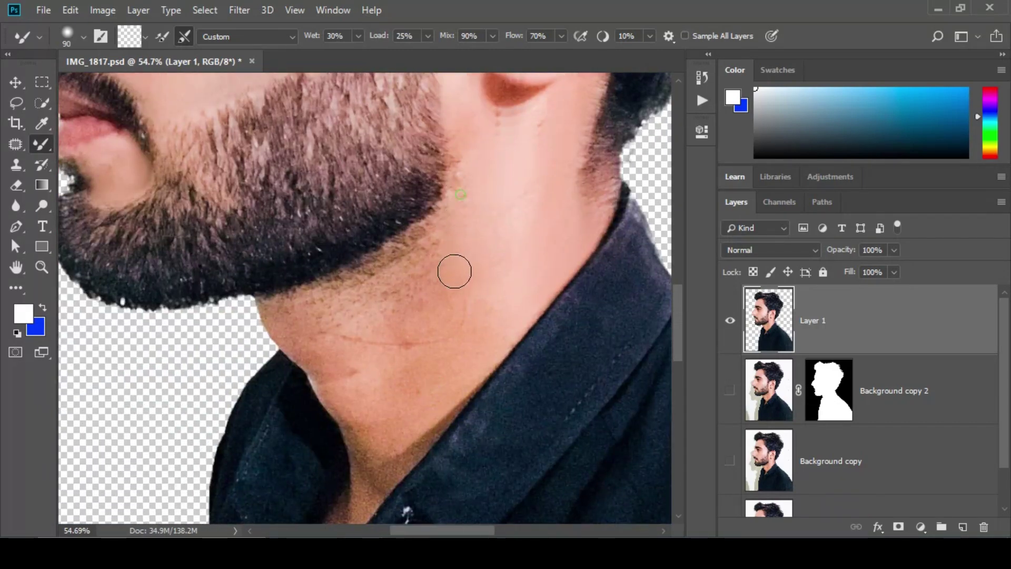
mouse_move(435, 219)
left_mouse_down()
mouse_move(318, 286)
mouse_move(390, 259)
mouse_move(273, 309)
mouse_move(368, 468)
mouse_move(340, 336)
mouse_move(361, 350)
mouse_move(379, 402)
mouse_move(341, 329)
mouse_move(310, 306)
mouse_move(383, 415)
mouse_move(327, 337)
mouse_move(377, 436)
mouse_move(381, 325)
mouse_move(420, 374)
mouse_move(409, 326)
mouse_move(423, 313)
mouse_move(469, 366)
mouse_move(411, 393)
mouse_move(383, 297)
mouse_move(415, 423)
left_mouse_up()
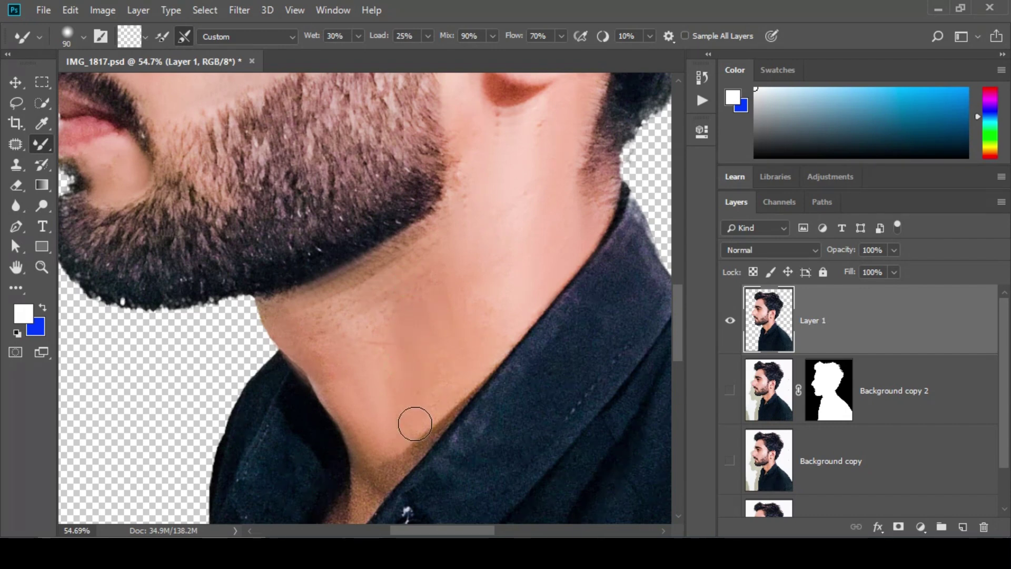
key("bracketright")
key("bracketright")
key("bracketright")
key("bracketright")
left_click_drag(425, 424, 470, 270)
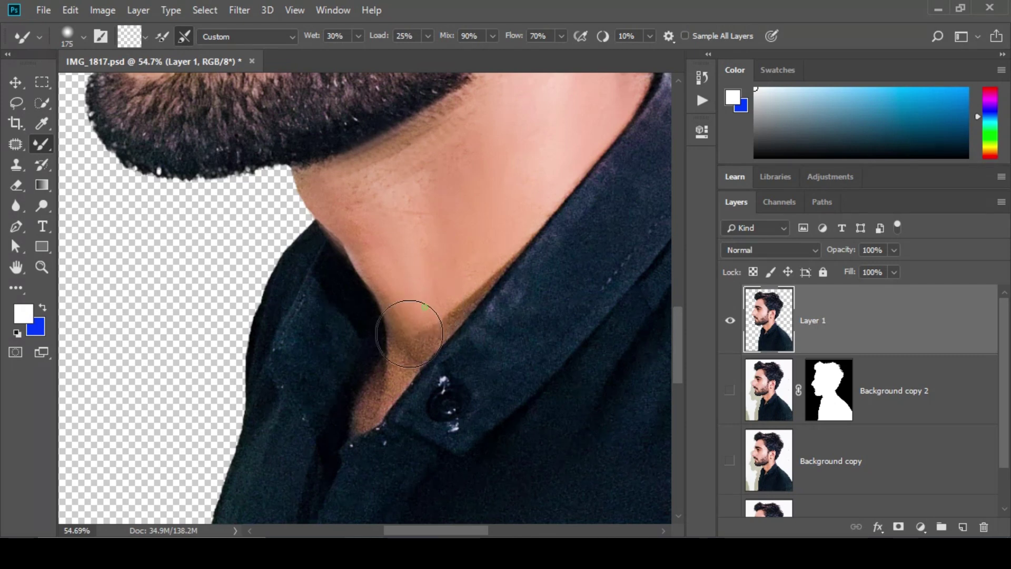
mouse_move(409, 333)
left_mouse_down()
mouse_move(361, 408)
mouse_move(366, 419)
mouse_move(411, 377)
mouse_move(401, 360)
mouse_move(383, 403)
mouse_move(445, 329)
mouse_move(446, 305)
mouse_move(455, 305)
mouse_move(418, 352)
mouse_move(435, 334)
left_mouse_up()
Step: Smooth the skin below the earlobe, under the jawline and beside the beard with the Mixer Brush reduced to size 70
key("bracketleft")
key("bracketleft")
key("bracketleft")
key("bracketleft")
key("bracketleft")
key("bracketleft")
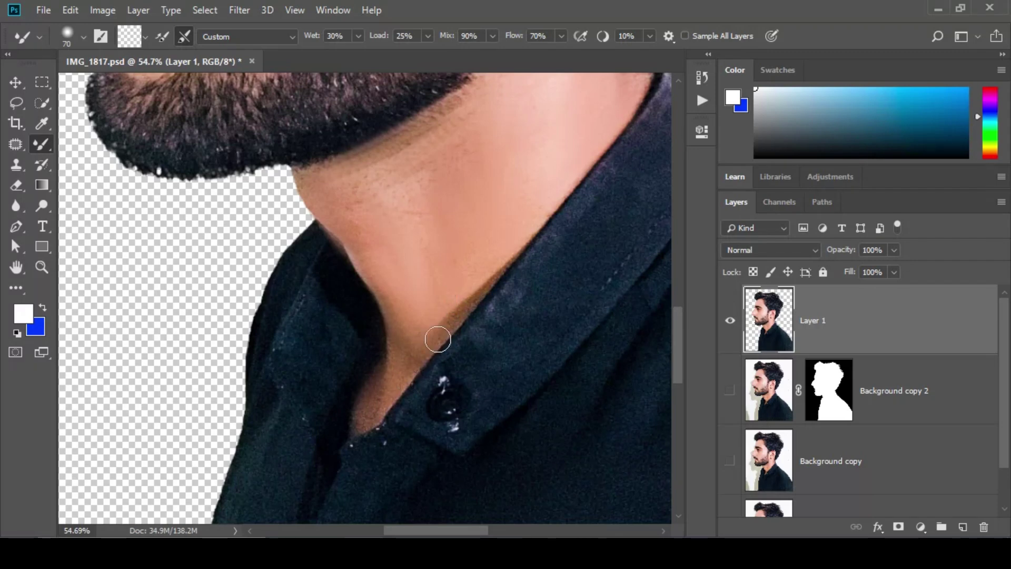
left_click_drag(517, 214, 462, 409)
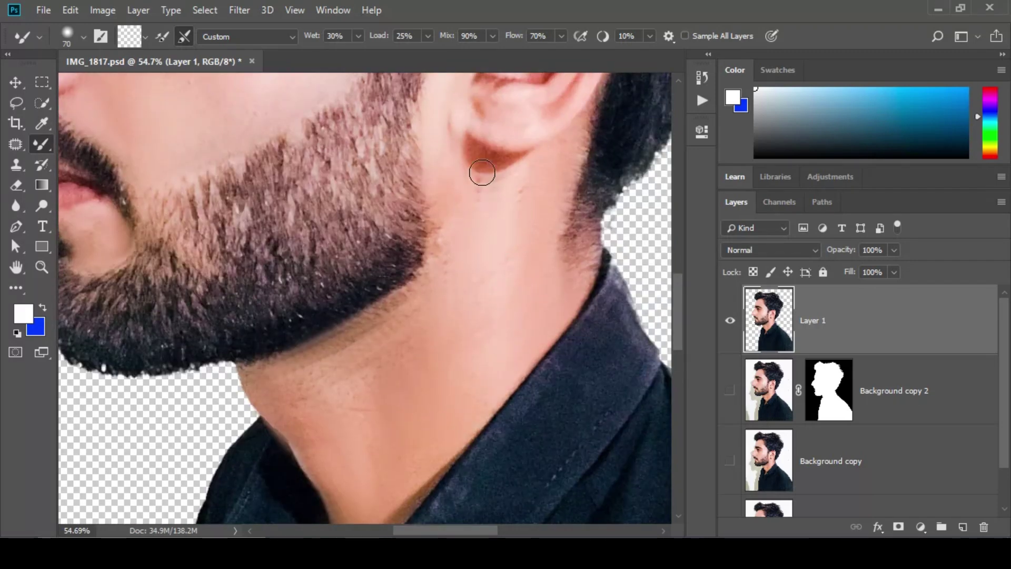
mouse_move(488, 157)
left_mouse_down()
mouse_move(499, 216)
mouse_move(491, 176)
mouse_move(488, 199)
mouse_move(479, 169)
mouse_move(499, 169)
left_mouse_up()
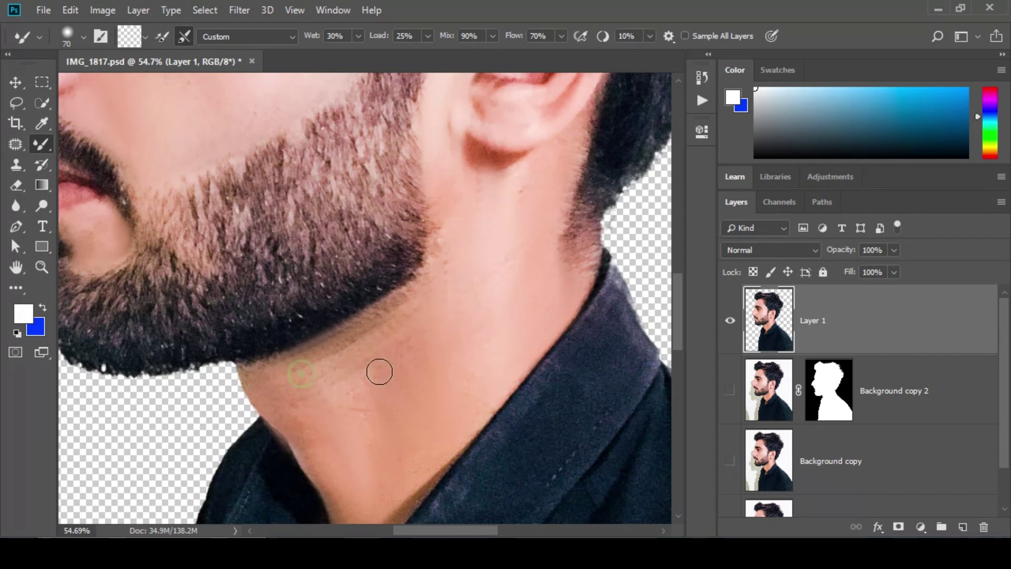
left_click_drag(419, 281, 387, 304)
scroll(448, 263, "up", 3)
mouse_move(442, 291)
left_mouse_down()
mouse_move(451, 343)
mouse_move(440, 386)
left_mouse_up()
left_click_drag(441, 291, 453, 313)
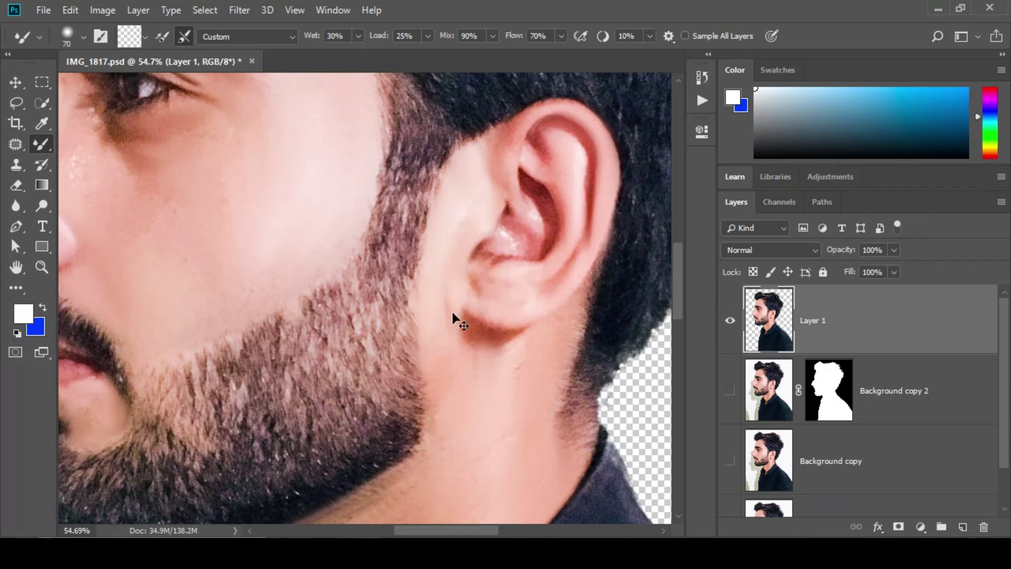
Step: Compare the retouched Layer 1 with the original in Background copy 2 by toggling layer visibility, leaving both layers shown
key("ctrl+0")
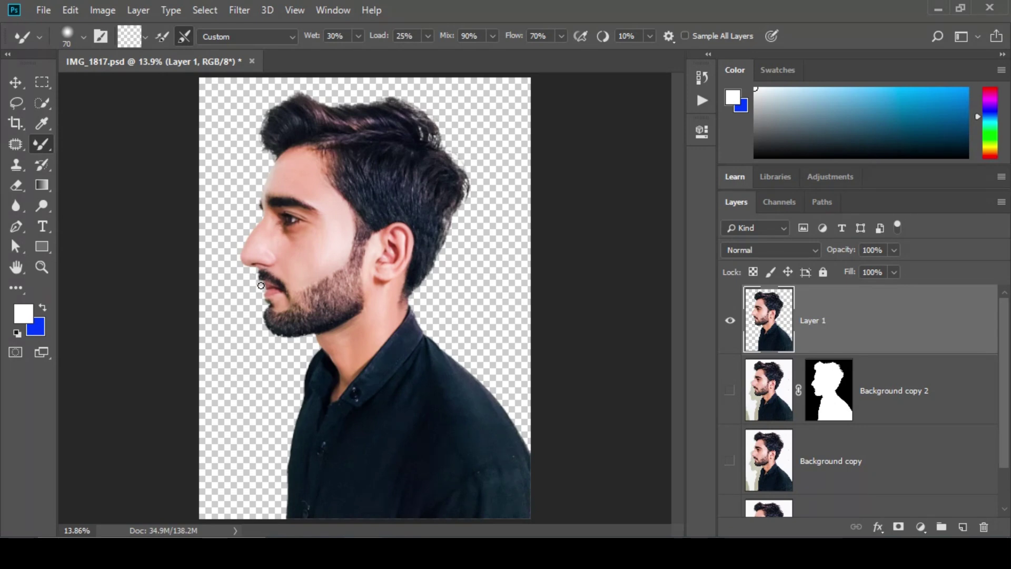
key("z")
left_click(379, 225)
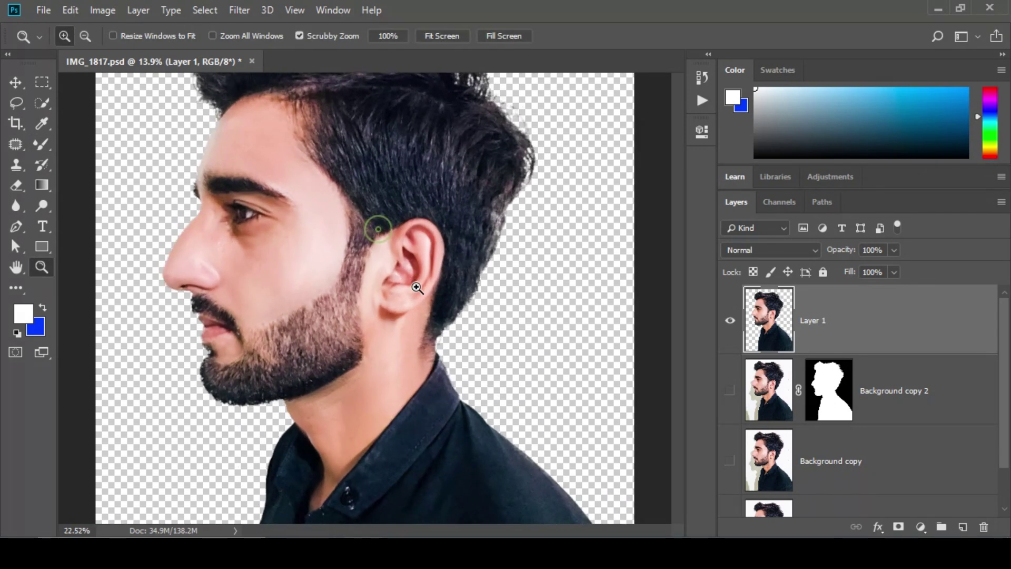
left_click(402, 214)
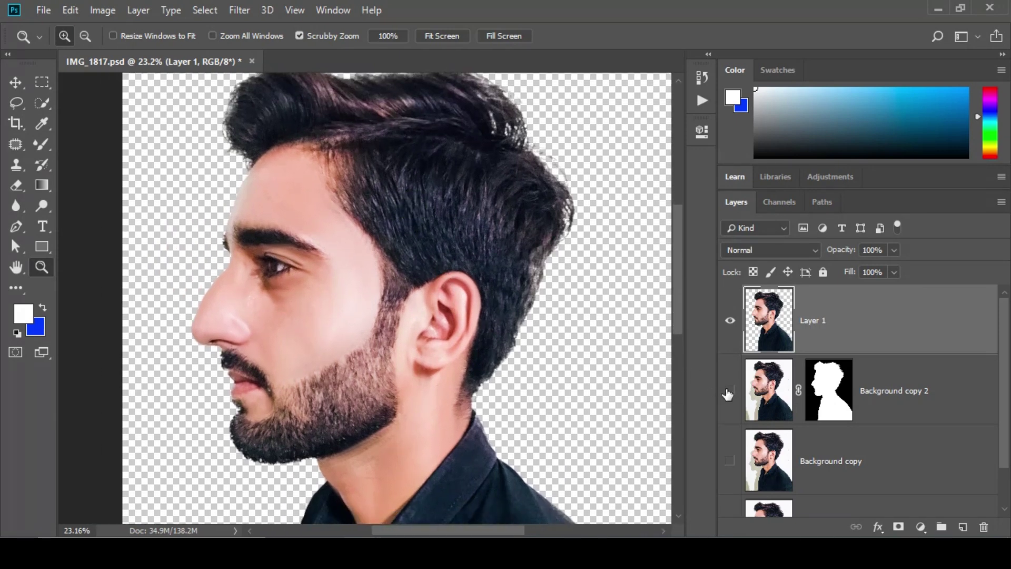
left_click(729, 391)
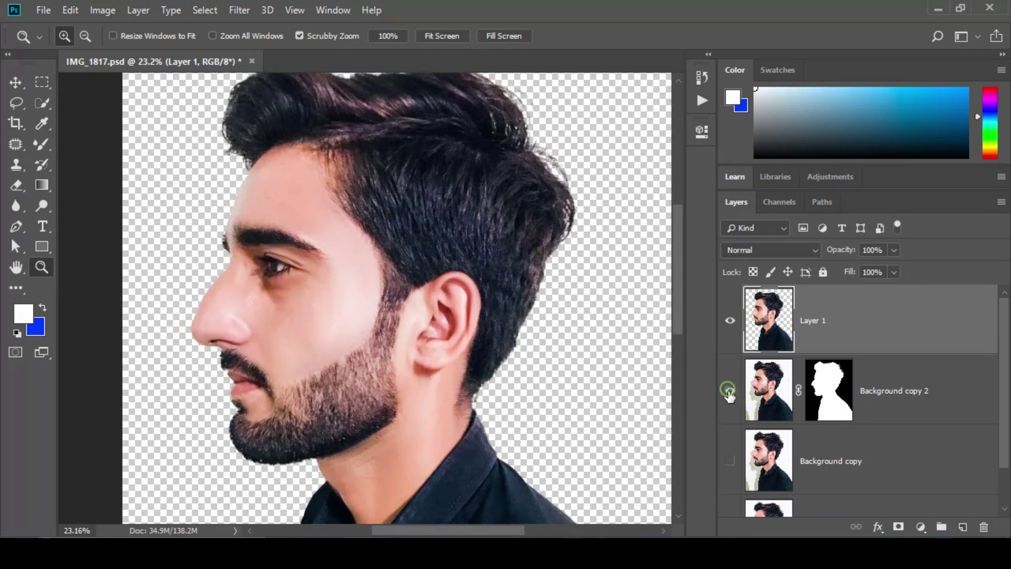
left_click(730, 321)
left_click_drag(388, 433, 422, 406)
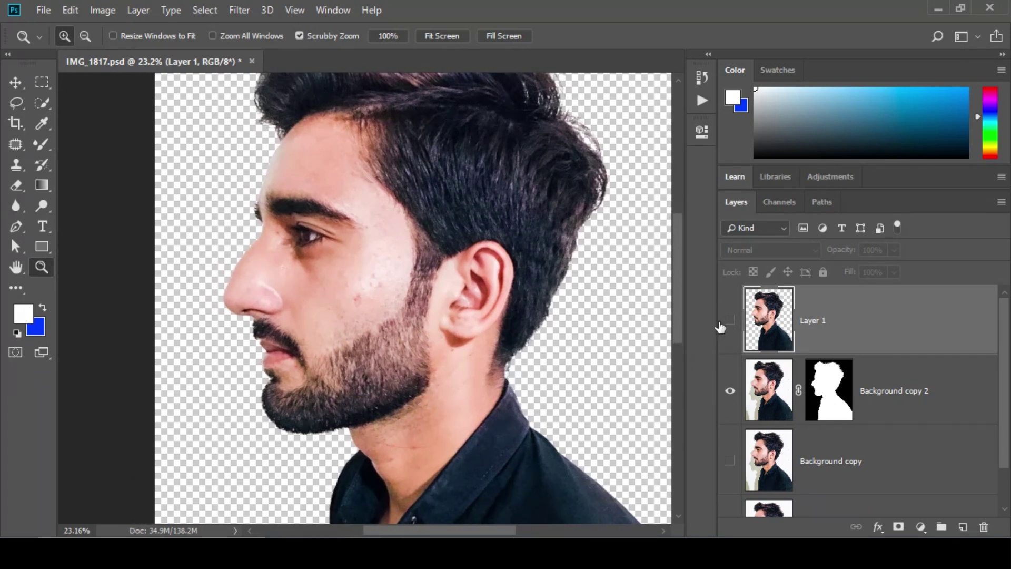
left_click(728, 322)
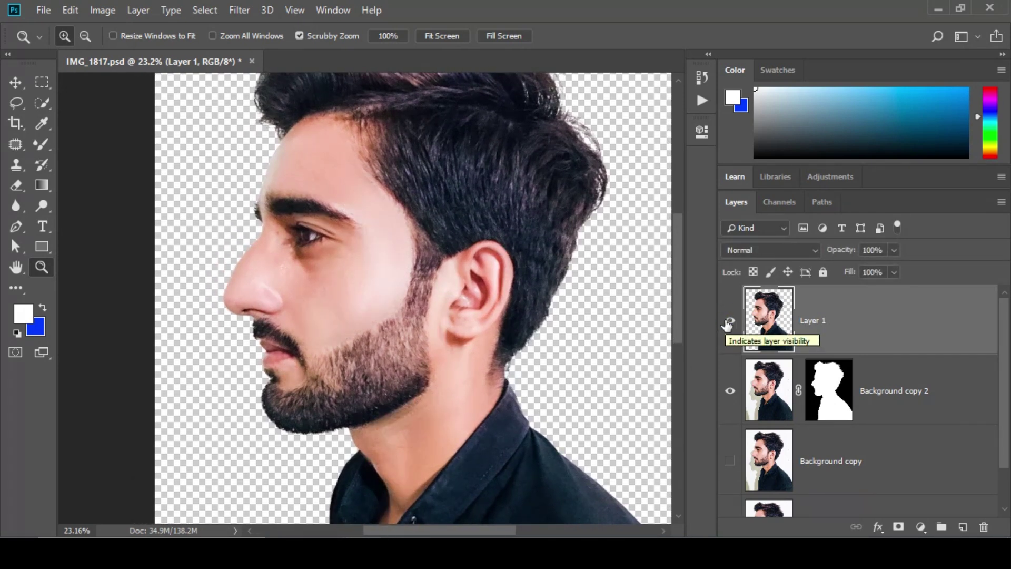
key("ctrl+0")
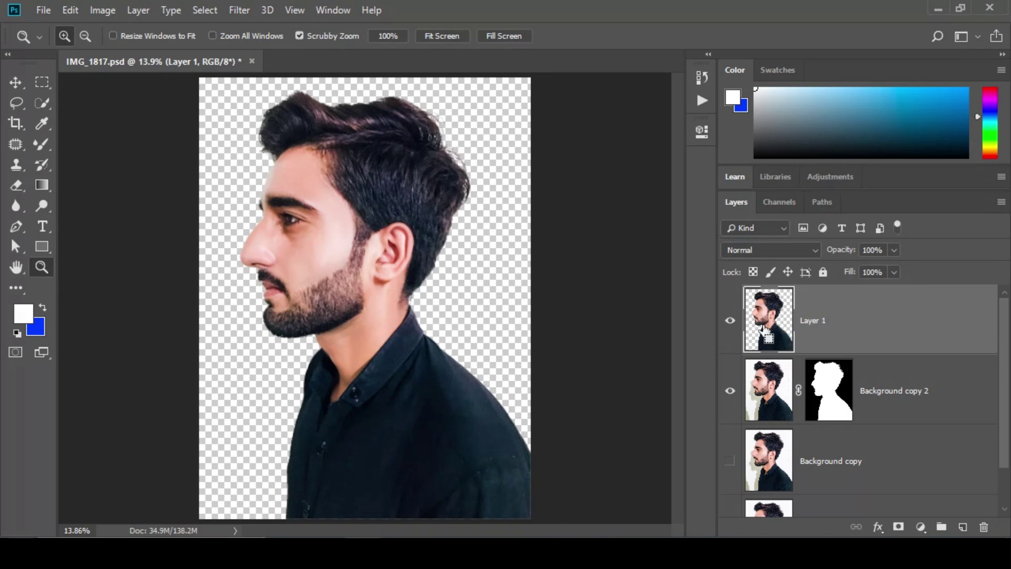
Step: Duplicate Layer 1 and apply a High Pass filter with a radius of 5.0 pixels to the copy
left_click_drag(763, 330, 765, 330)
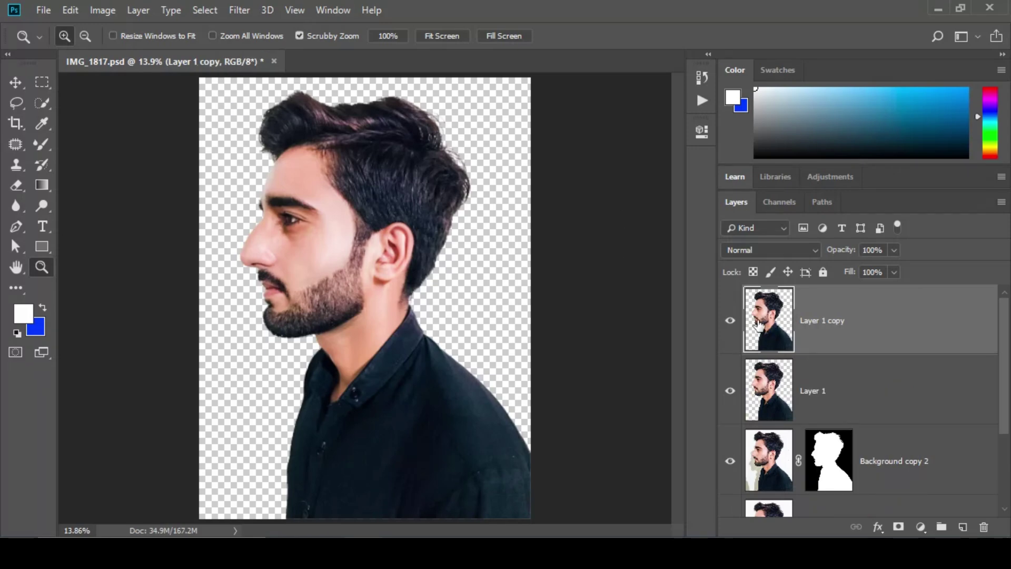
left_click(15, 83)
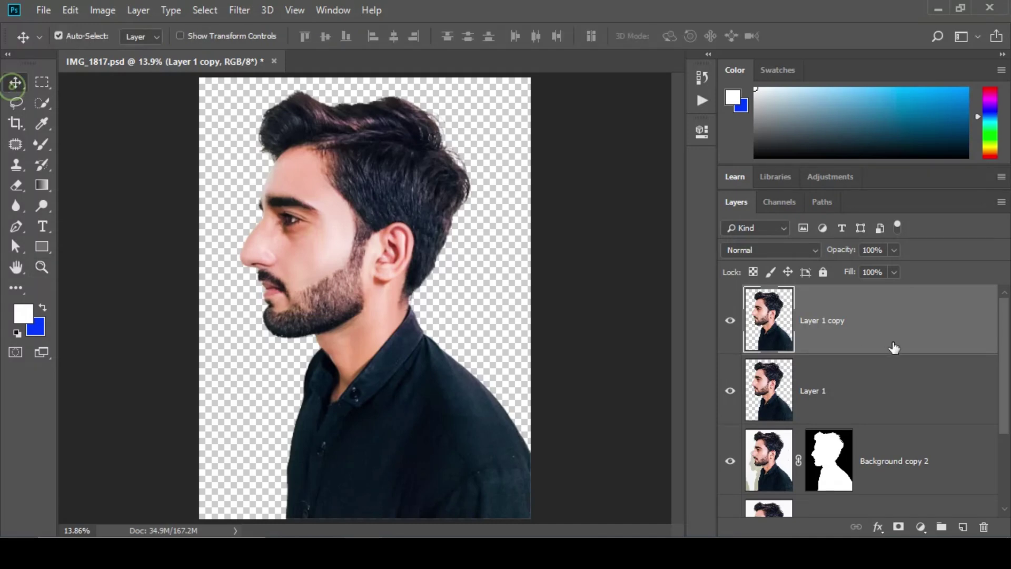
left_click(241, 12)
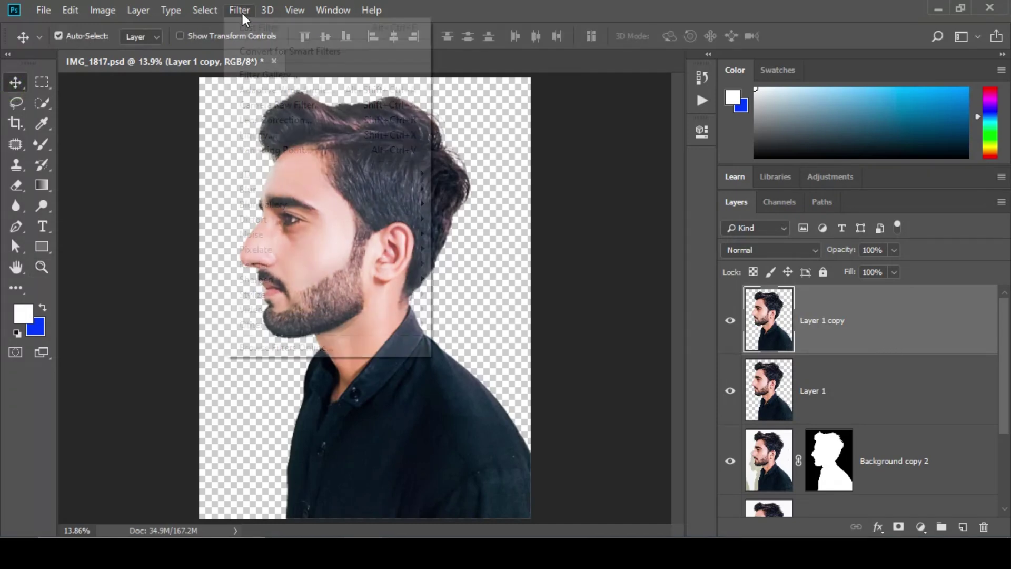
mouse_move(249, 327)
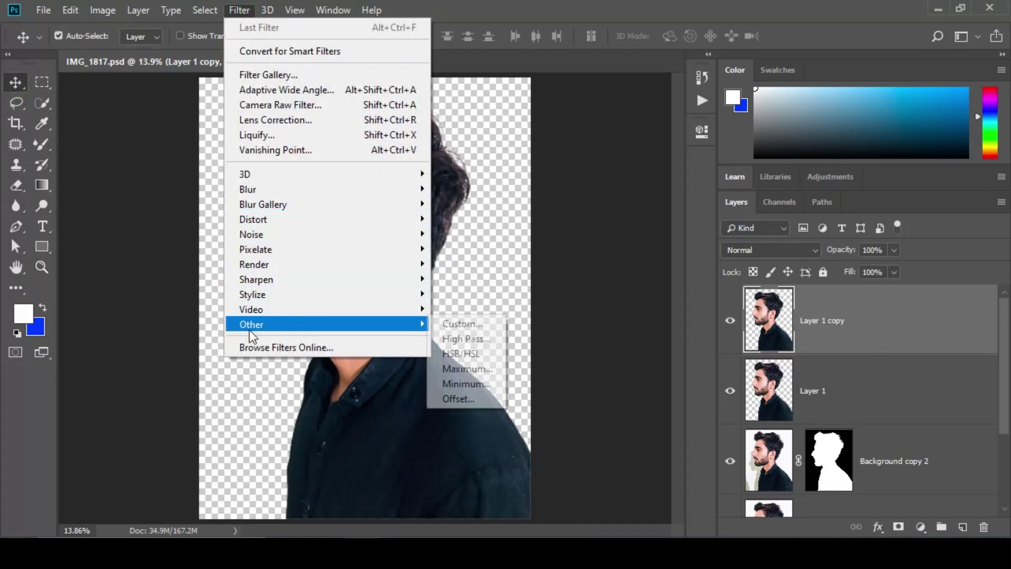
left_click(466, 338)
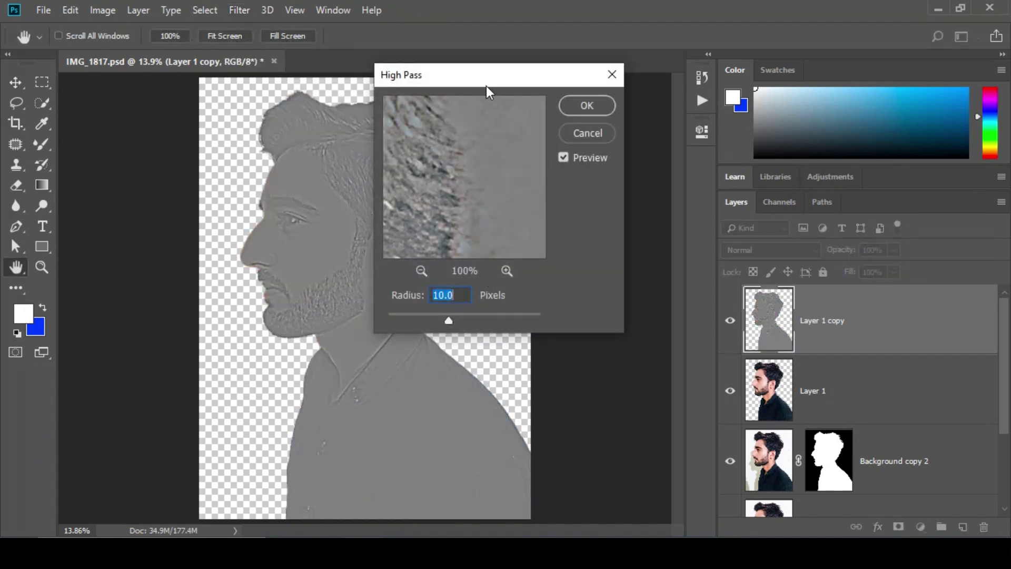
left_click_drag(485, 87, 606, 136)
left_click_drag(573, 369, 535, 371)
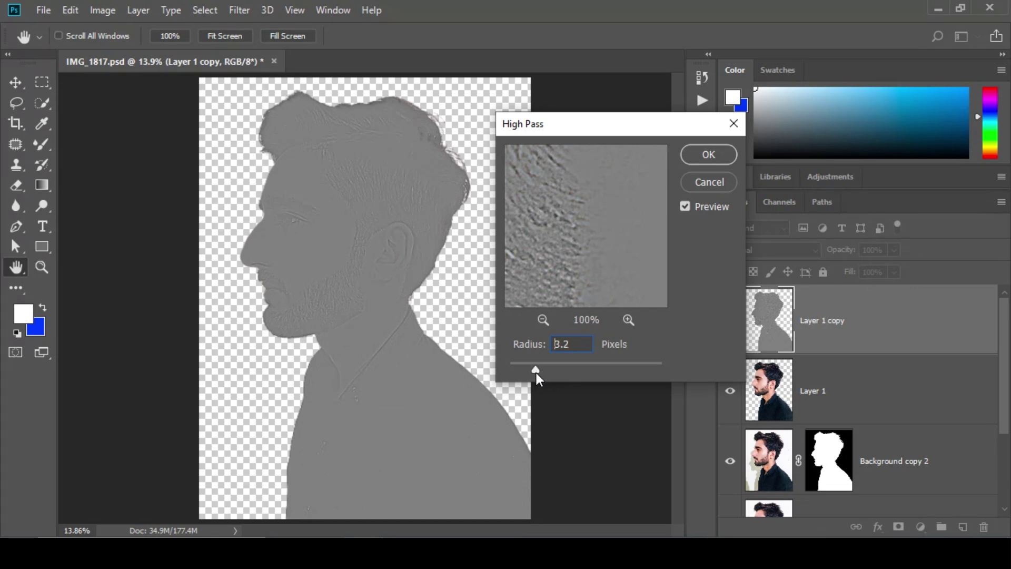
left_click_drag(541, 372, 547, 373)
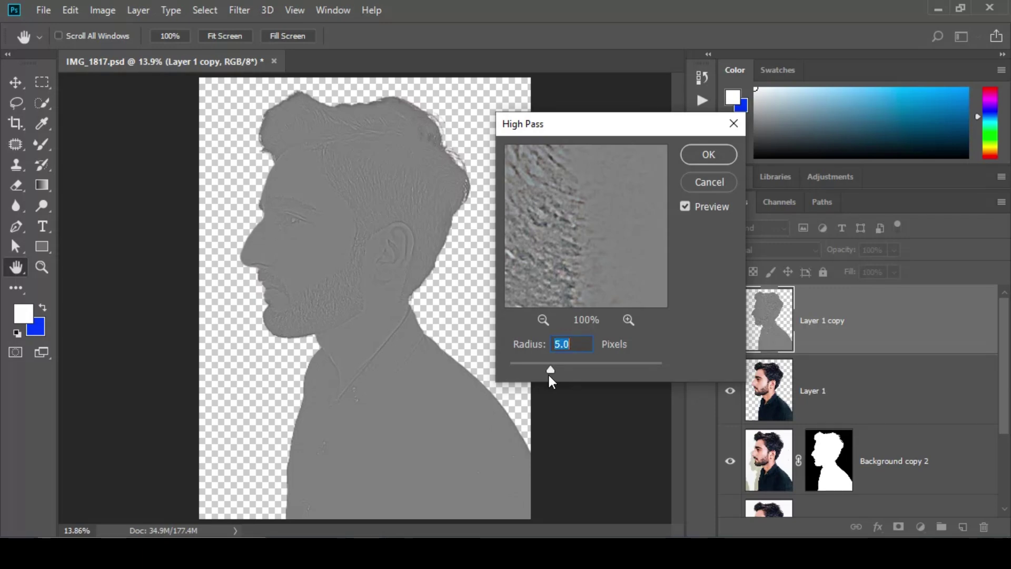
left_click(706, 155)
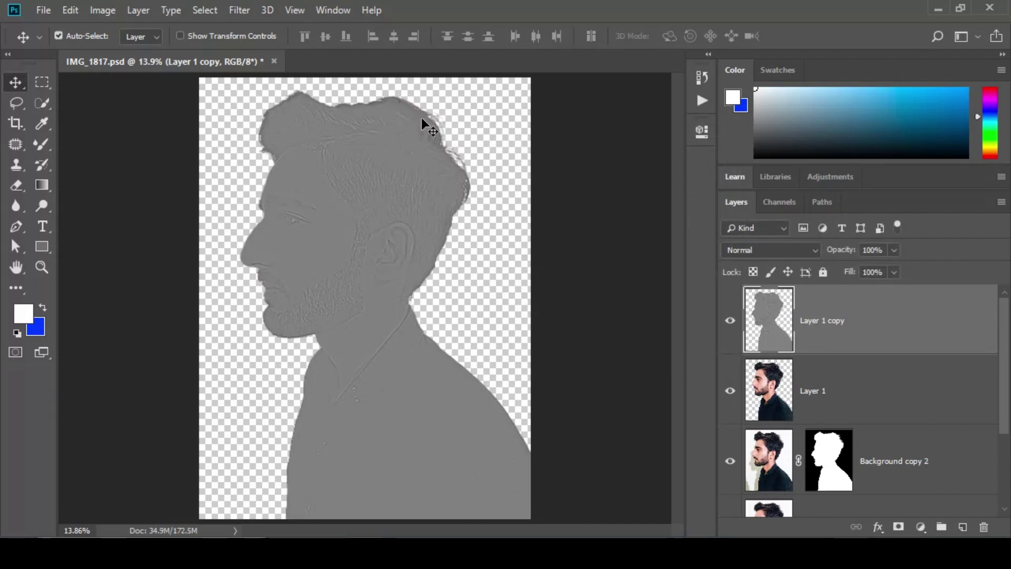
Step: Apply a slight Gaussian Blur to the High Pass copy of Layer 1 and set its blend mode to Overlay
left_click(242, 8)
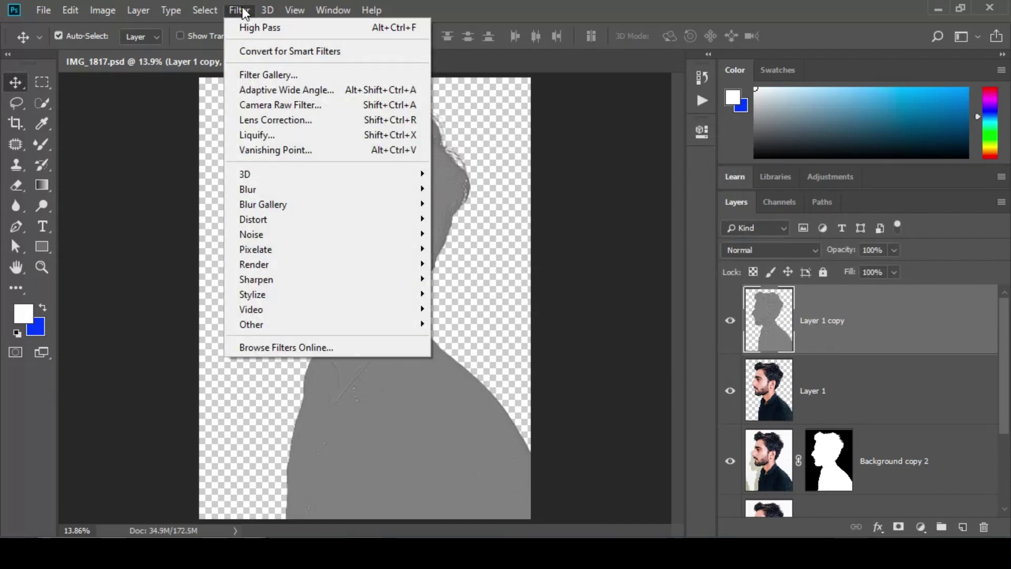
mouse_move(418, 190)
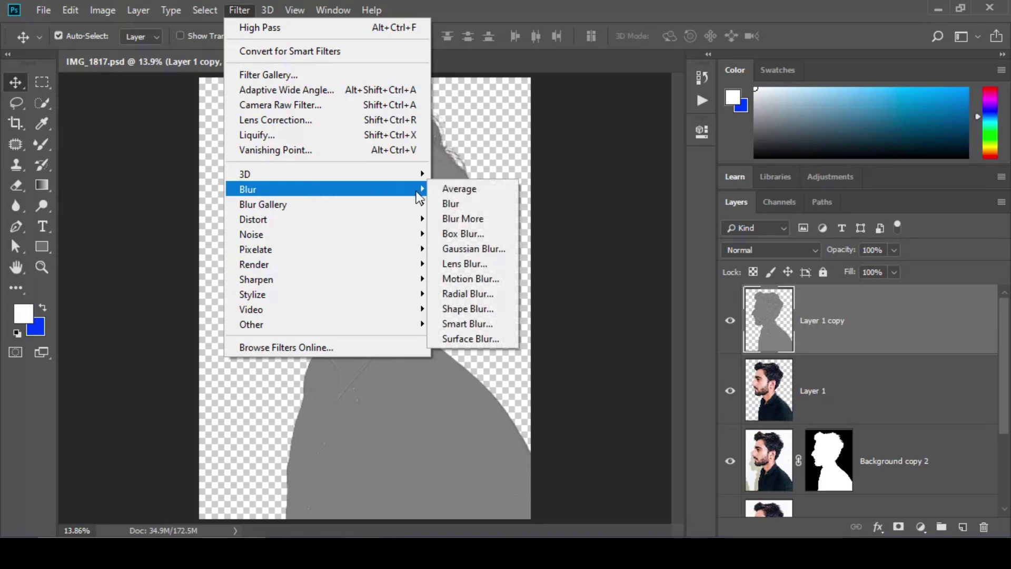
left_click(480, 249)
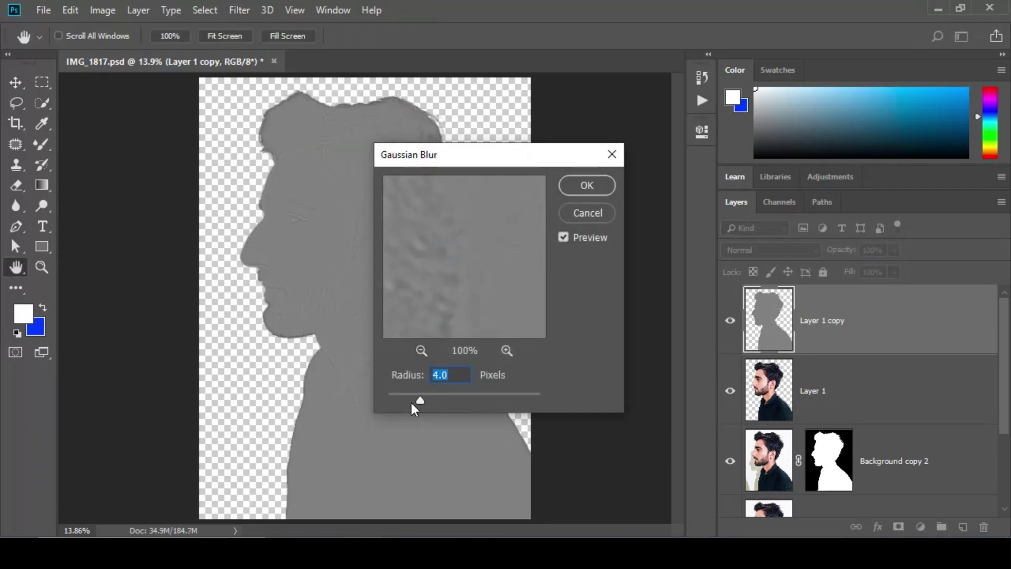
mouse_move(419, 400)
left_mouse_down()
mouse_move(393, 397)
mouse_move(434, 396)
mouse_move(400, 394)
mouse_move(416, 395)
left_mouse_up()
left_click(588, 186)
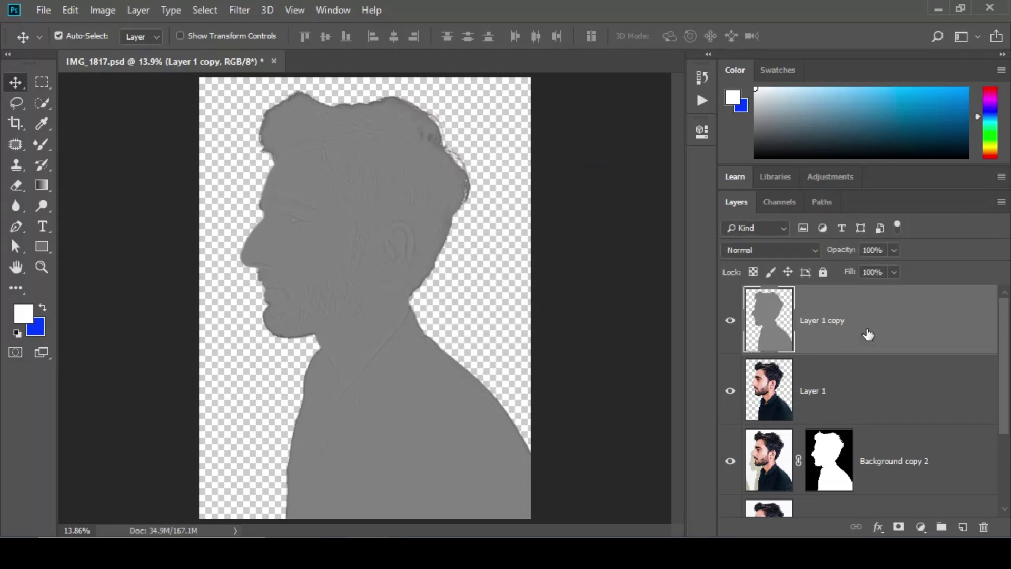
left_click(773, 249)
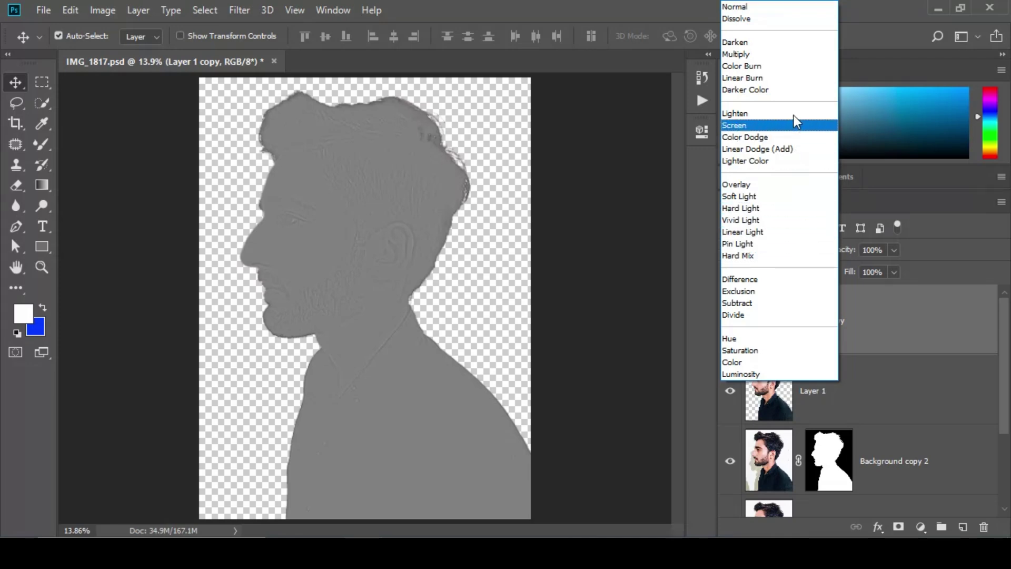
left_click(761, 186)
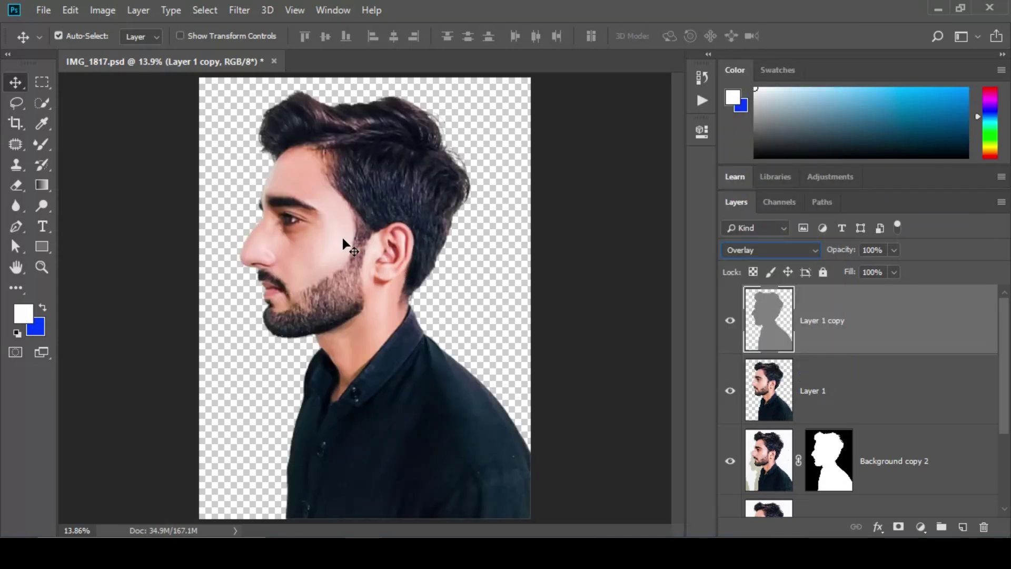
Step: Compare the eye and cheek area close up with and without the Overlay layer by toggling Layer 1 copy's visibility, leaving it shown
key("z")
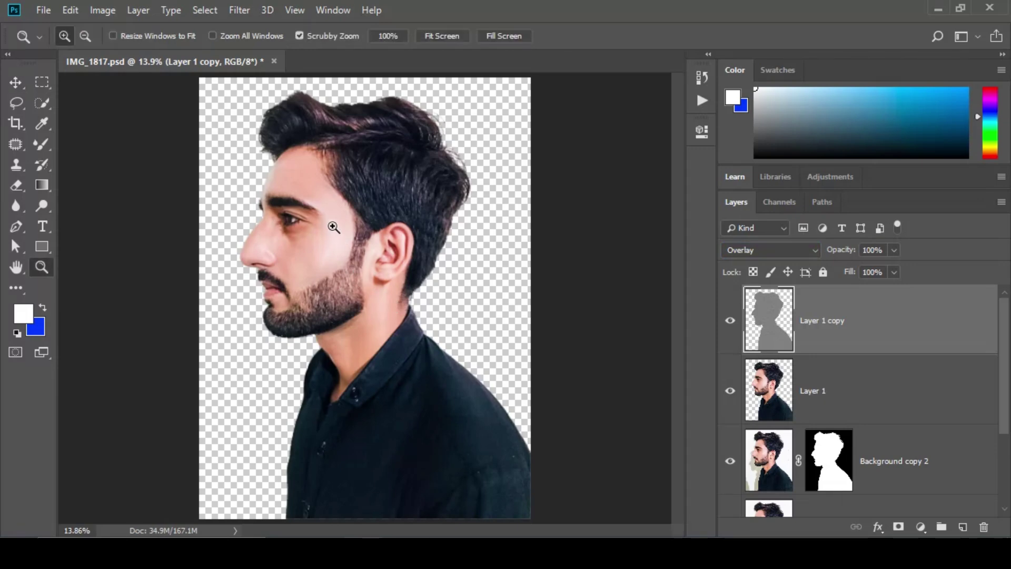
left_click_drag(333, 227, 418, 367)
left_click_drag(314, 252, 488, 279)
left_click(491, 264)
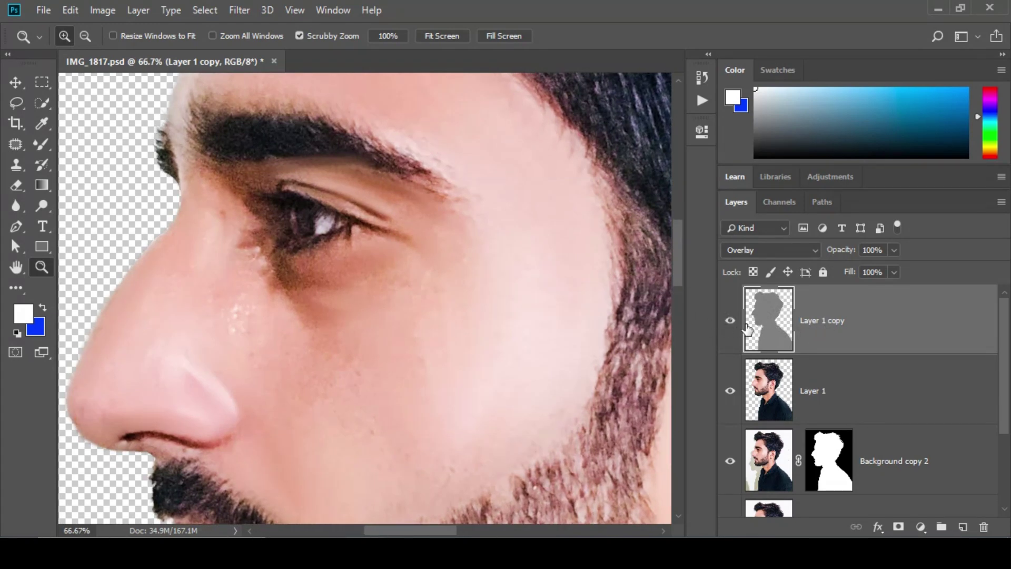
left_click(729, 322)
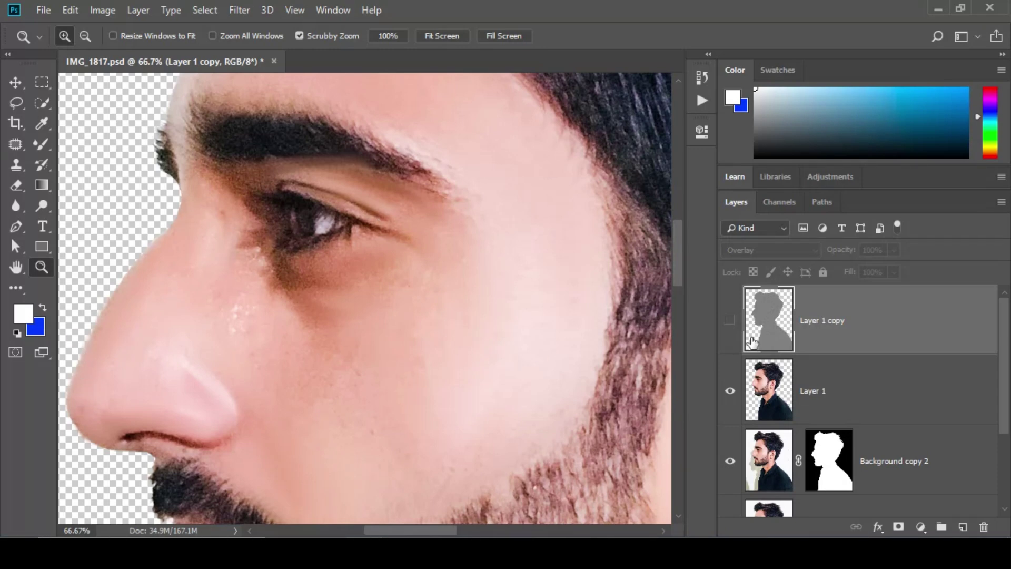
left_click(730, 321)
left_click(730, 321)
left_click(730, 321)
left_click(730, 322)
left_click(730, 322)
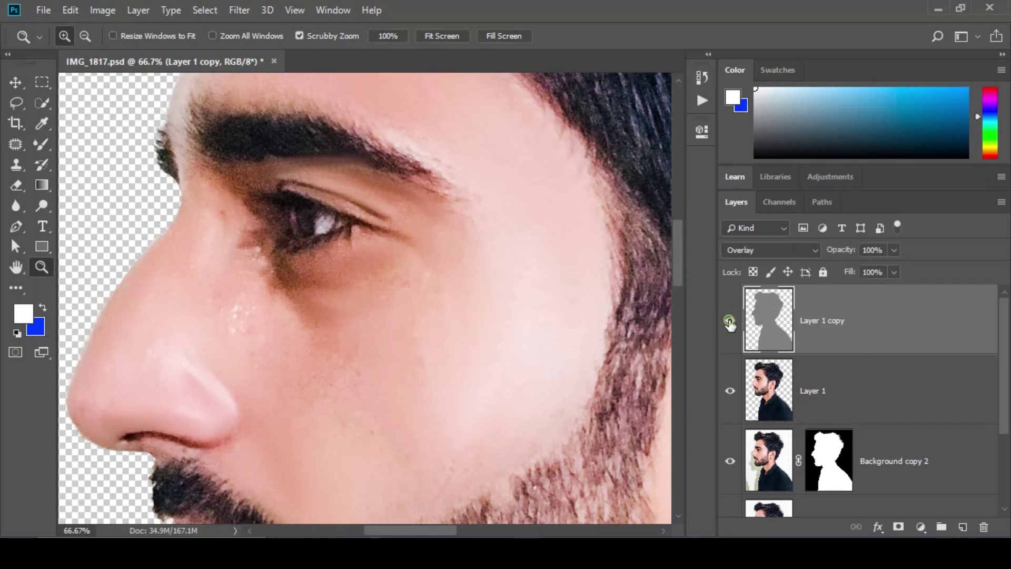
left_click(730, 321)
left_click(730, 322)
left_click(730, 322)
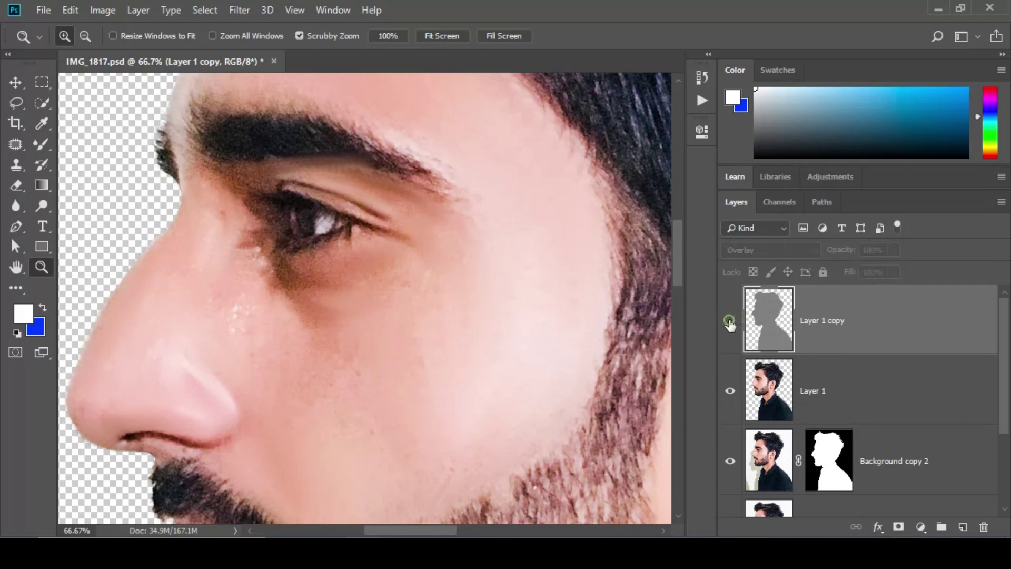
left_click(729, 322)
left_click_drag(639, 341, 547, 353)
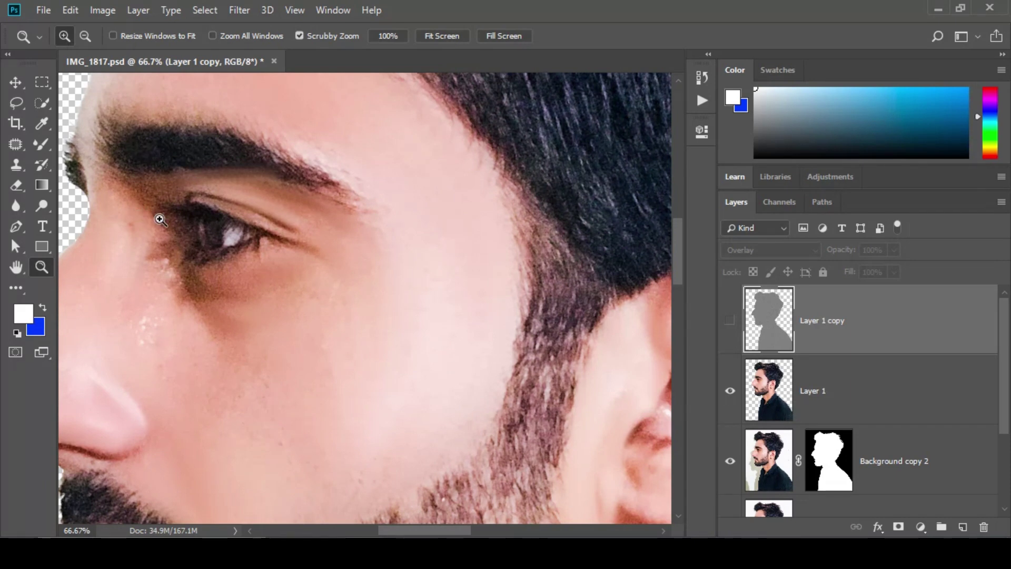
left_click_drag(233, 234, 290, 218)
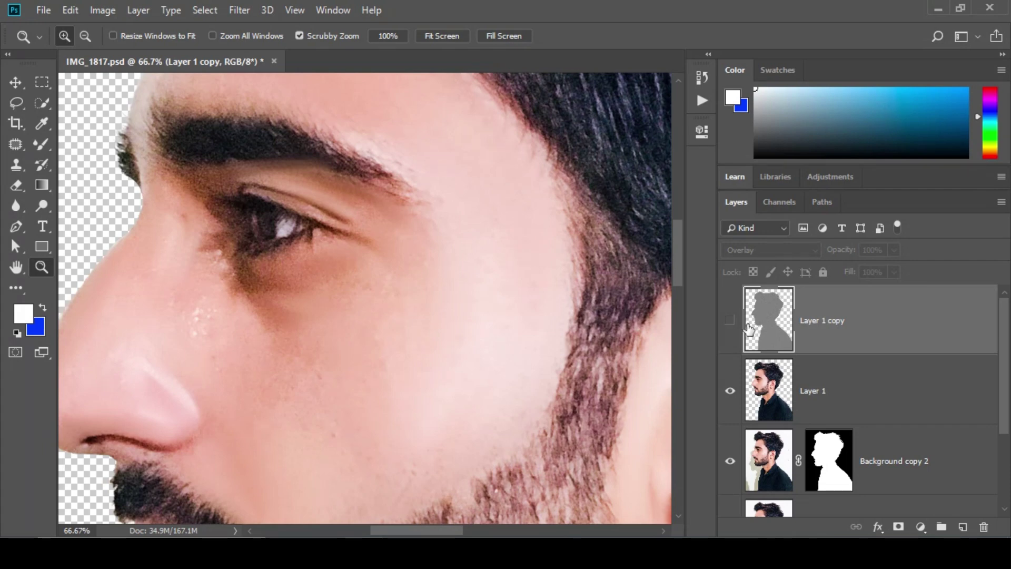
left_click(729, 321)
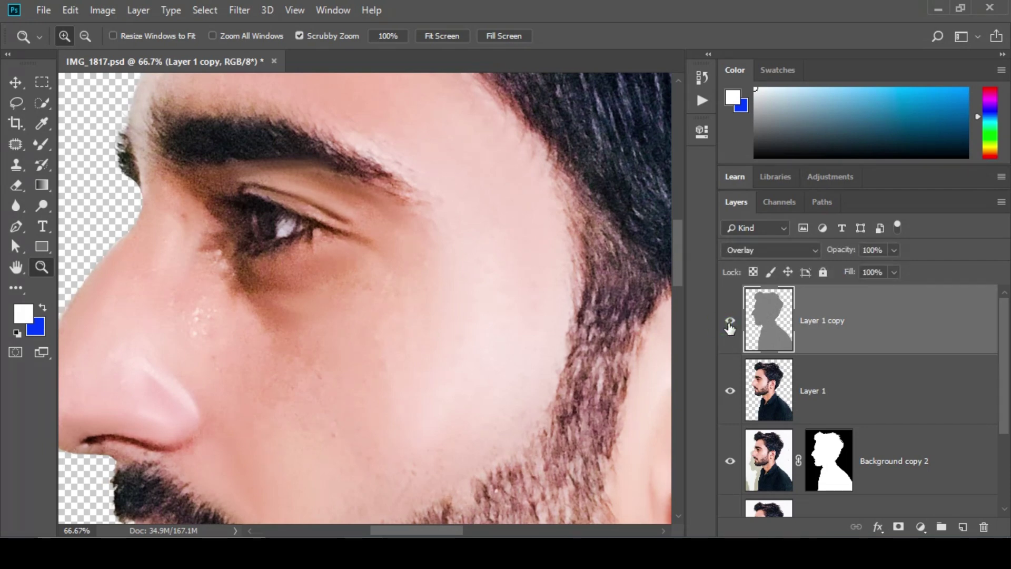
left_click(729, 324)
left_click(729, 323)
left_click(729, 324)
left_click(730, 323)
left_click(729, 323)
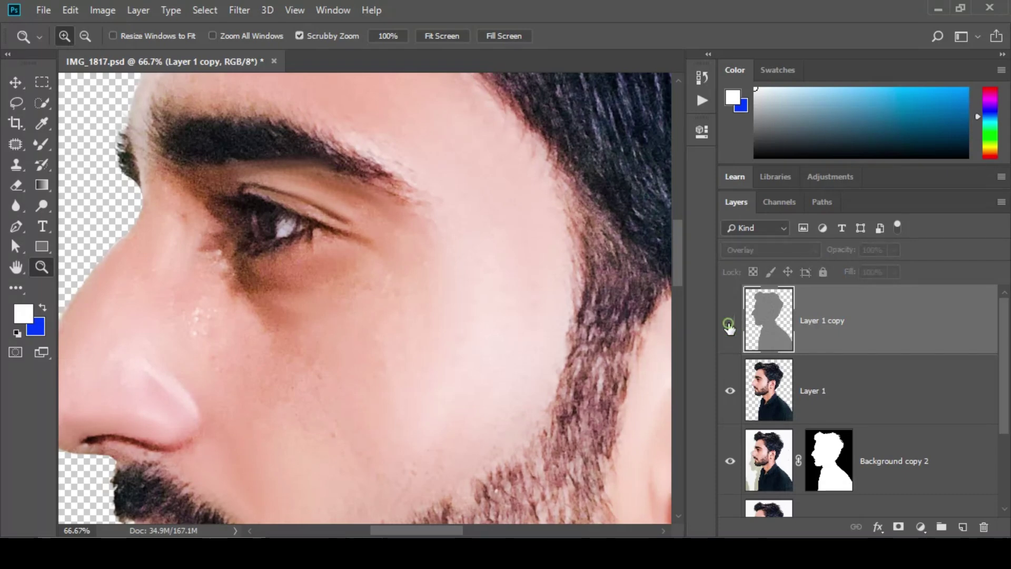
left_click(729, 323)
left_click(729, 323)
left_click(728, 324)
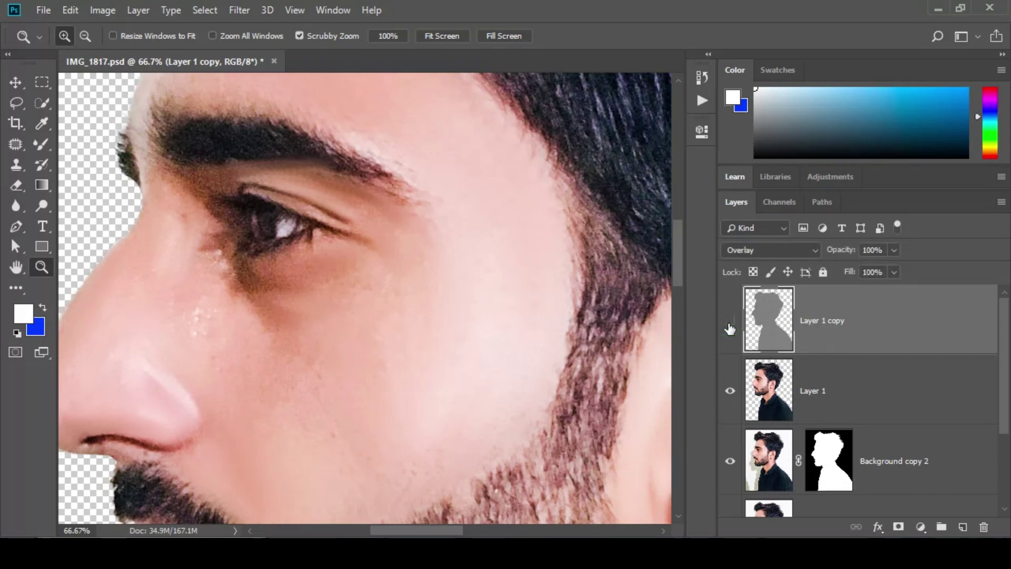
left_click(729, 323)
left_click(729, 323)
left_click(729, 323)
left_click(728, 323)
left_click(729, 323)
left_click(729, 323)
left_click(729, 323)
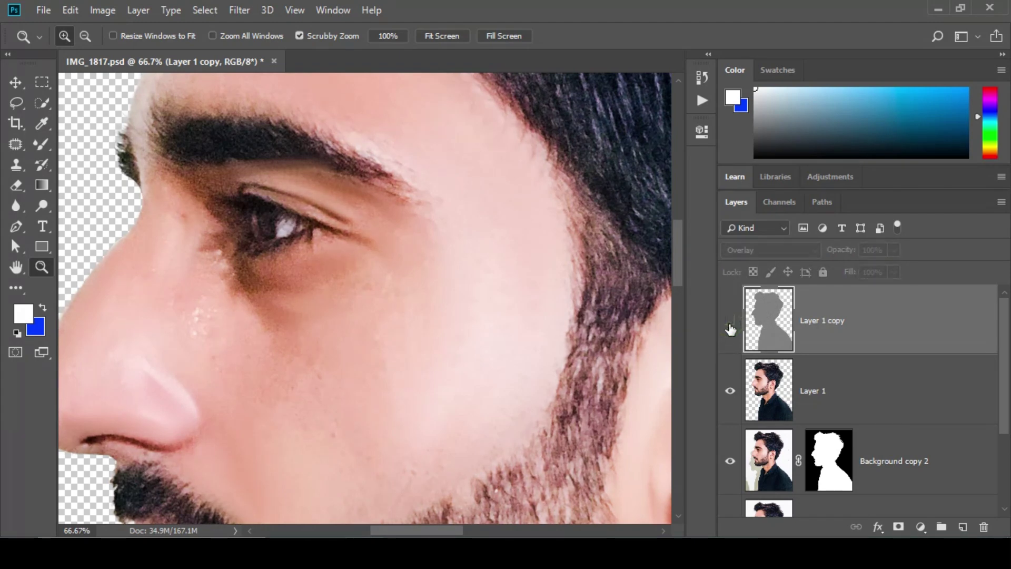
left_click(730, 323)
left_click(729, 323)
left_click(730, 324)
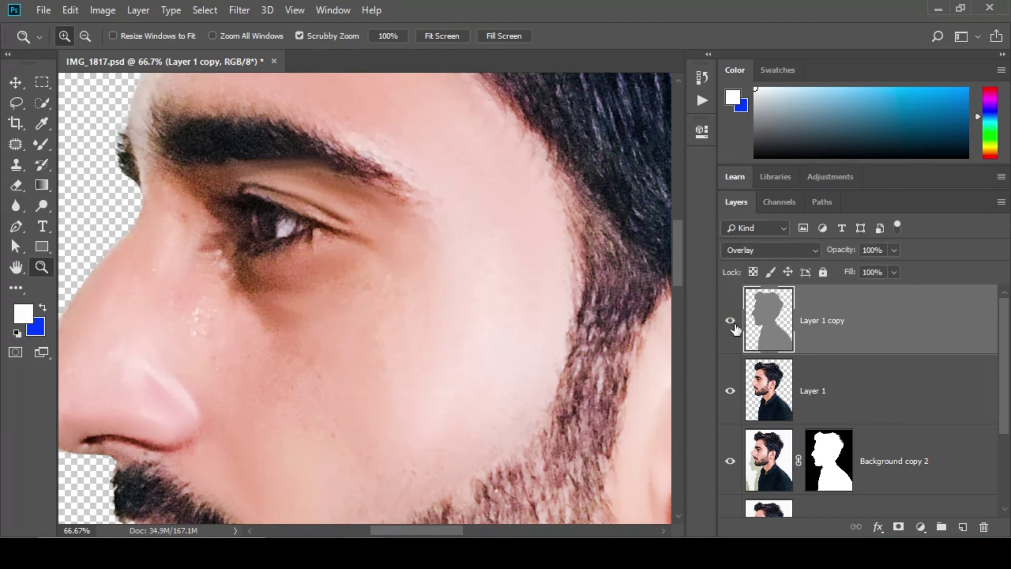
key("ctrl+0")
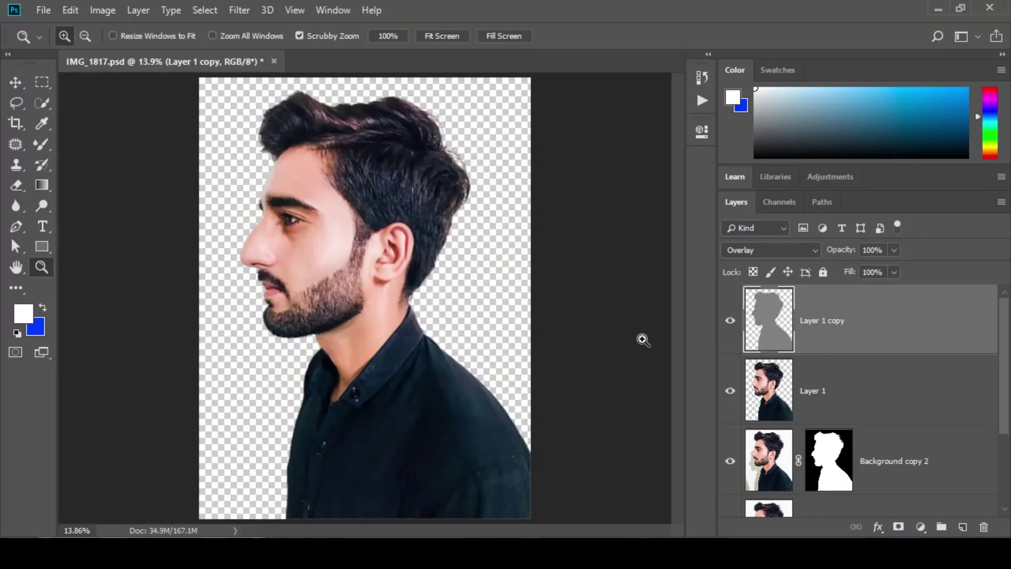
key("v")
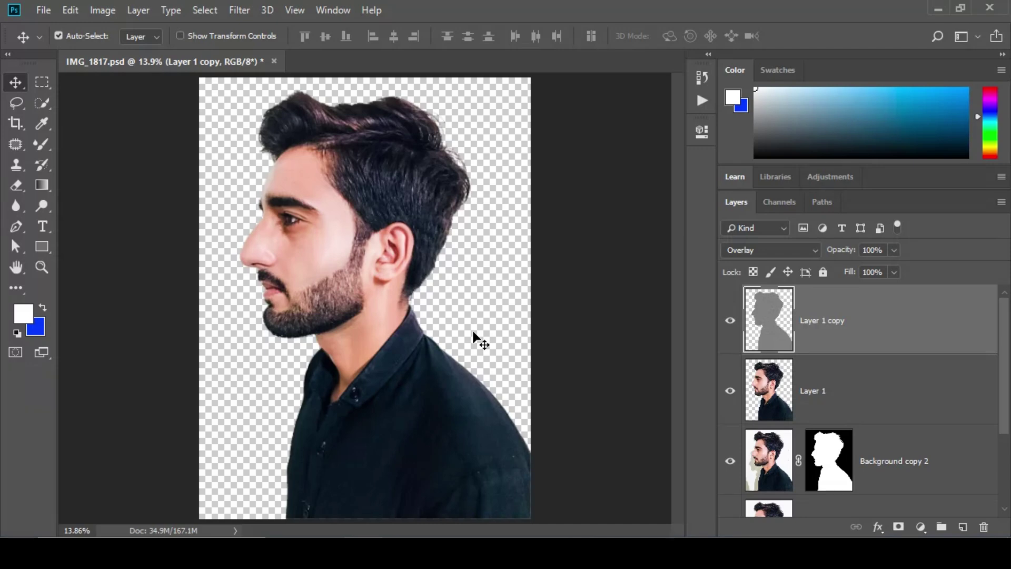